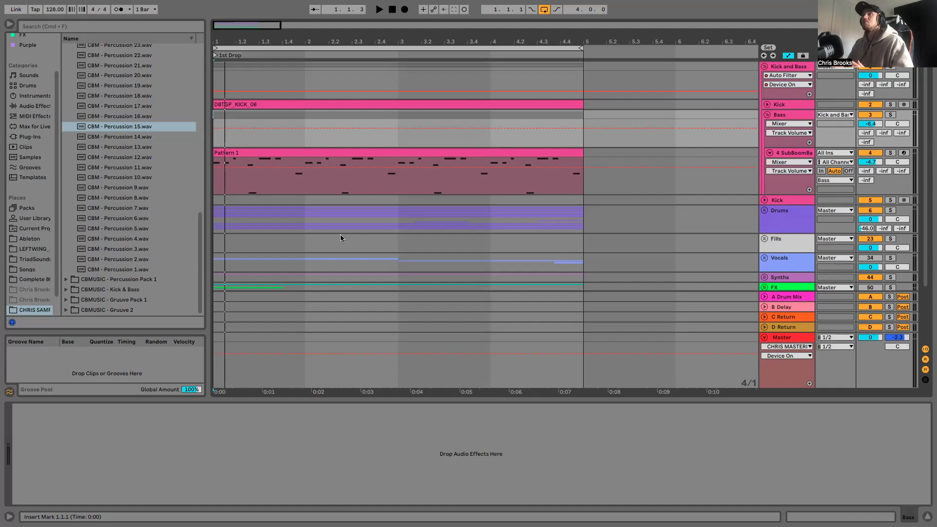
- Play the loop with the SubBoomBass2 track muted, and unmute the track during playback
{"action": "left_click", "coordinate": [869, 153]}
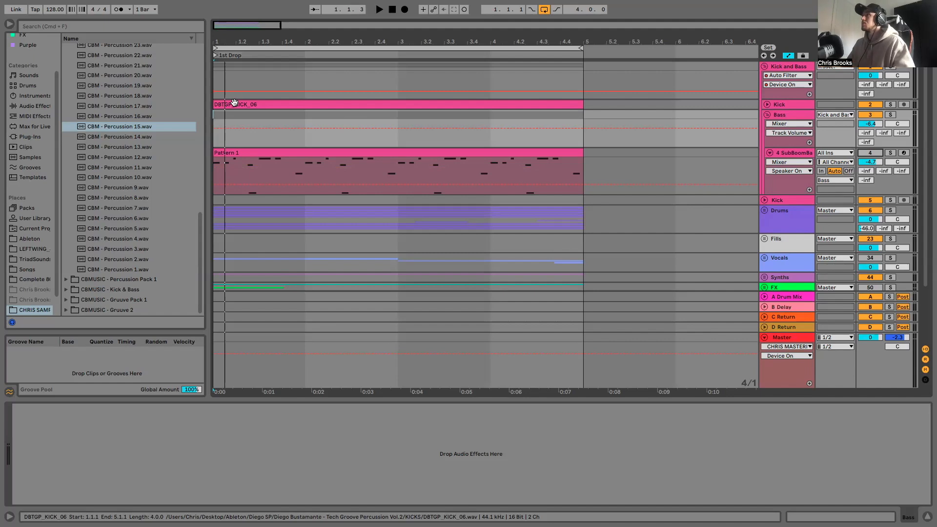
{"action": "key", "text": "space"}
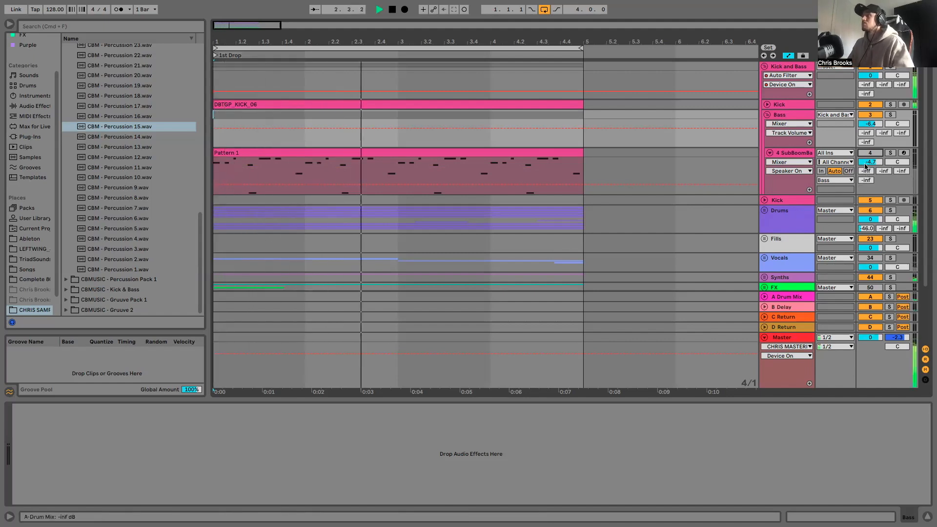
{"action": "left_click", "coordinate": [867, 153]}
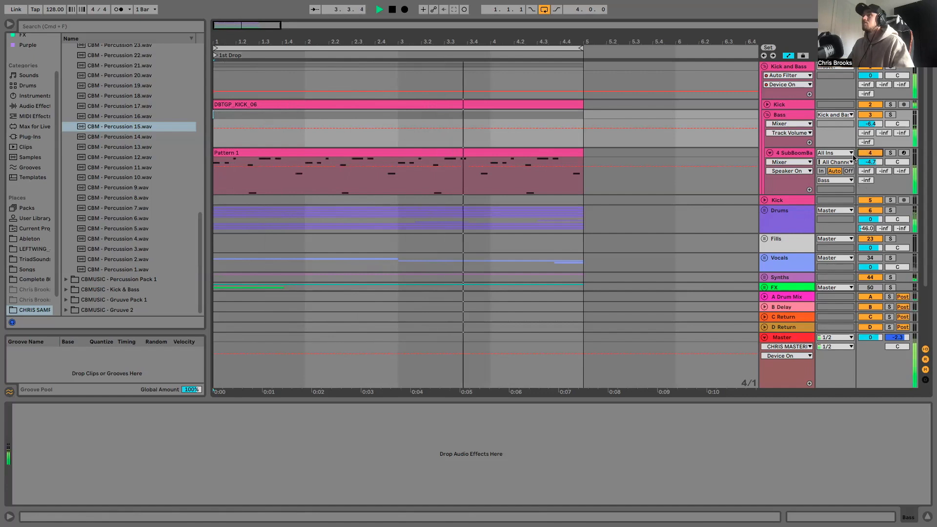
- Set the arrangement's fixed grid to 2 Bars and stop playback
{"action": "left_click_drag", "start_coordinate": [487, 40], "coordinate": [487, 27]}
{"action": "right_click", "coordinate": [591, 156]}
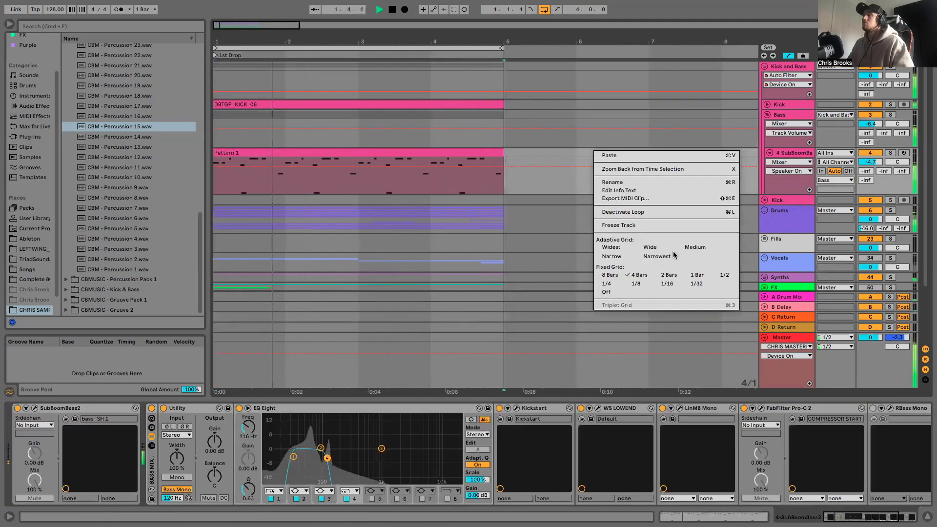
{"action": "left_click", "coordinate": [671, 272]}
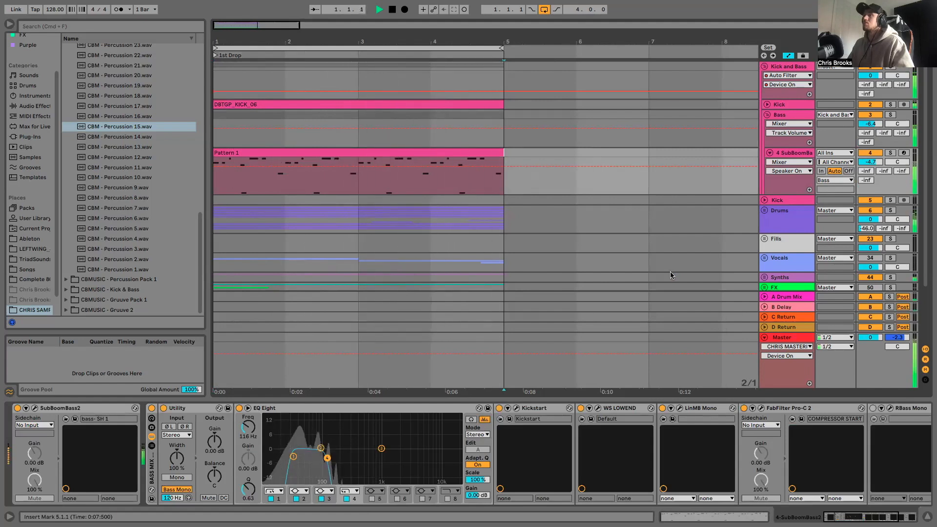
{"action": "key", "text": "space"}
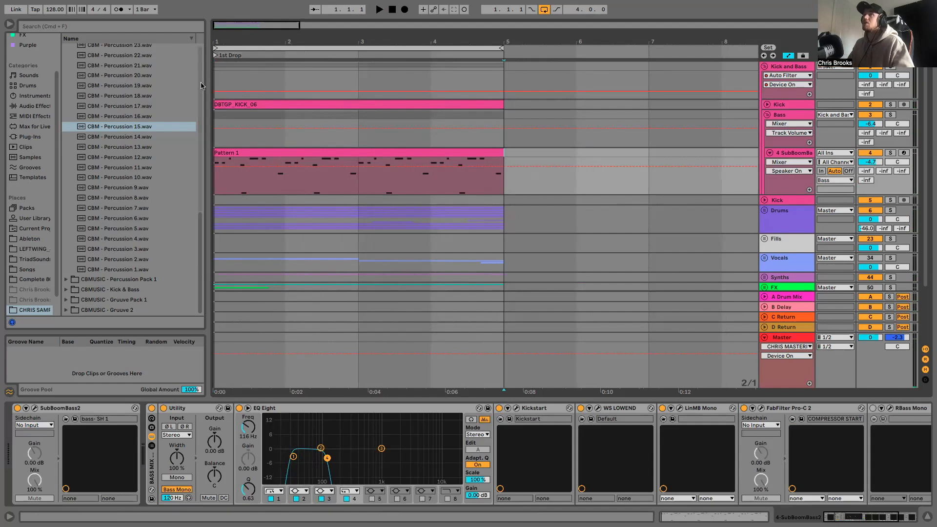
- Unfold the Drums group and collapse the SubBoomBass2 and DBDS Hat Loop tracks
{"action": "left_click_drag", "start_coordinate": [289, 42], "coordinate": [290, 78]}
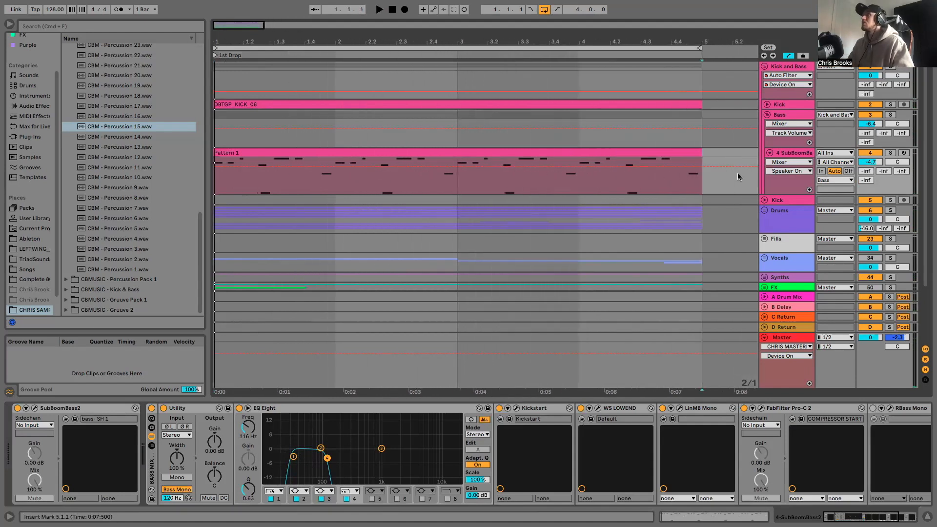
{"action": "left_click", "coordinate": [770, 155]}
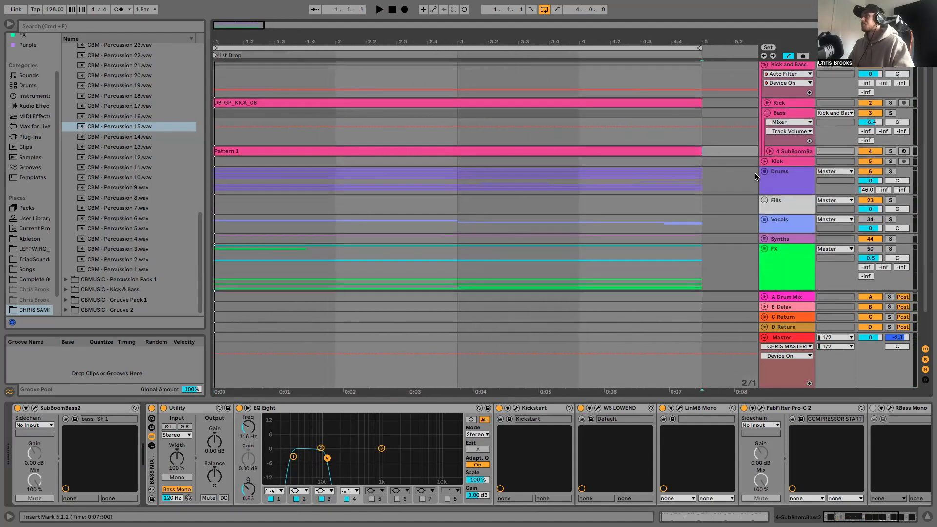
{"action": "left_click", "coordinate": [764, 172]}
{"action": "scroll", "coordinate": [644, 180], "scroll_direction": "down", "scroll_amount": 2}
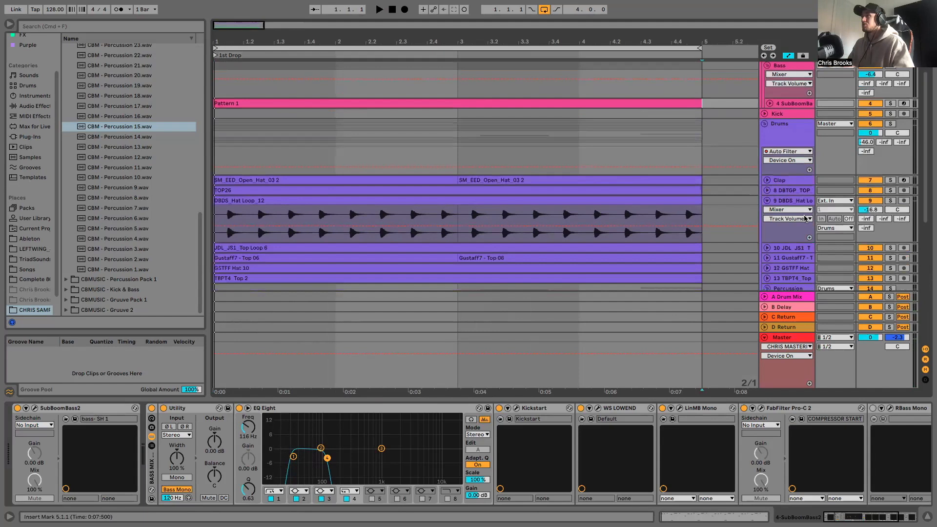
{"action": "left_click", "coordinate": [767, 201]}
{"action": "scroll", "coordinate": [477, 159], "scroll_direction": "up", "scroll_amount": 2}
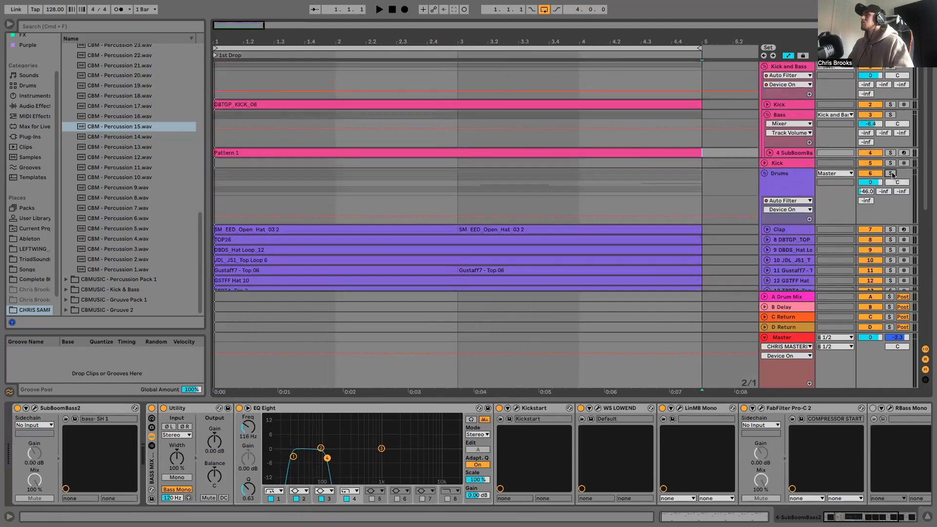
- Solo the Drums group and play the loop to hear the drums alone
{"action": "left_click", "coordinate": [891, 173]}
{"action": "left_click", "coordinate": [247, 172]}
{"action": "key", "text": "space"}
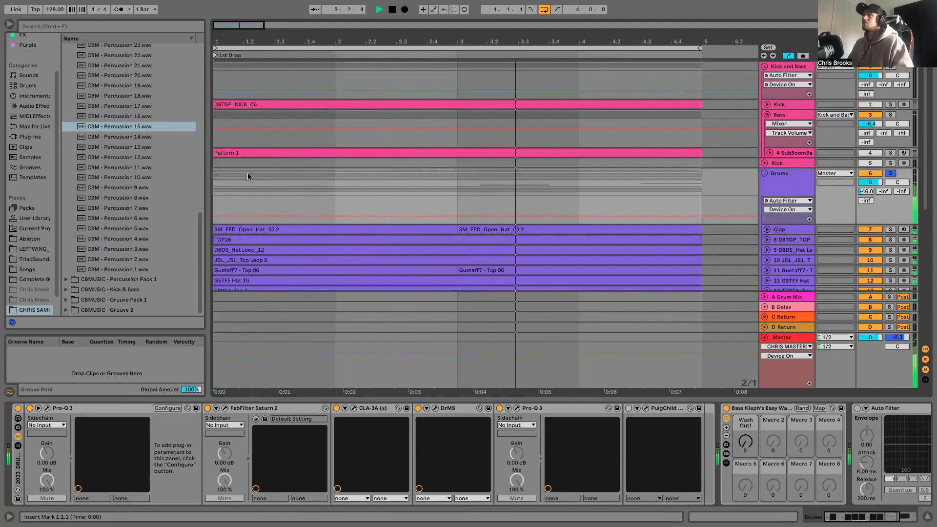
{"action": "key", "text": "space"}
{"action": "scroll", "coordinate": [634, 205], "scroll_direction": "down", "scroll_amount": 2}
{"action": "scroll", "coordinate": [665, 207], "scroll_direction": "up", "scroll_amount": 2}
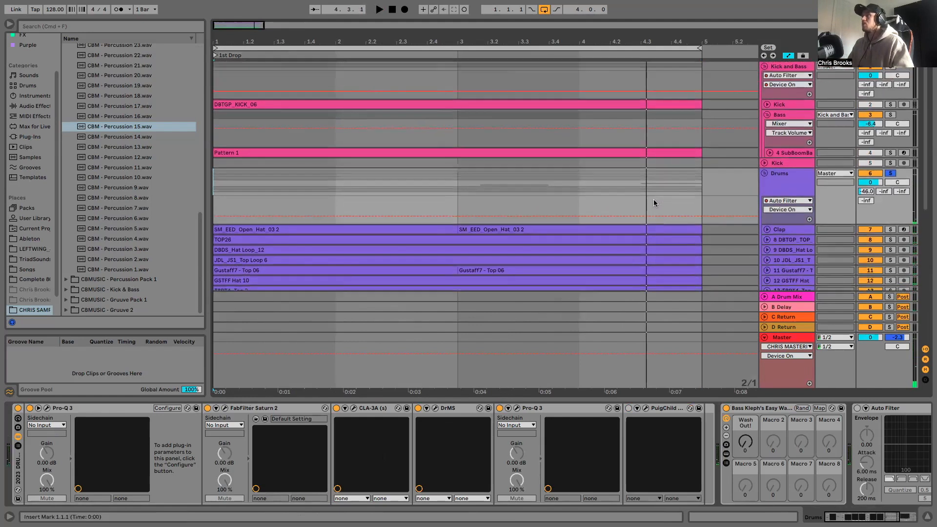
- Duplicate the SubBoomBass2 track and take the Drums group out of solo
{"action": "left_click", "coordinate": [781, 155]}
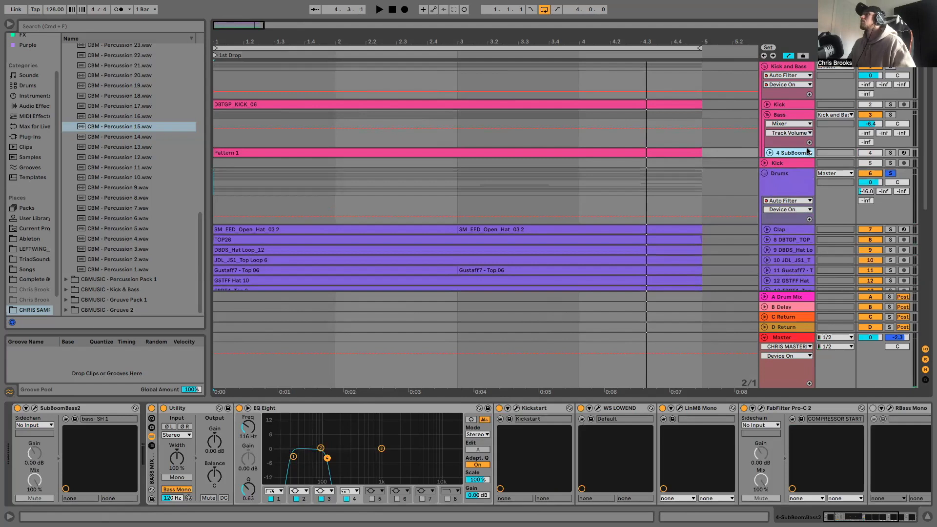
{"action": "key", "text": "super+d"}
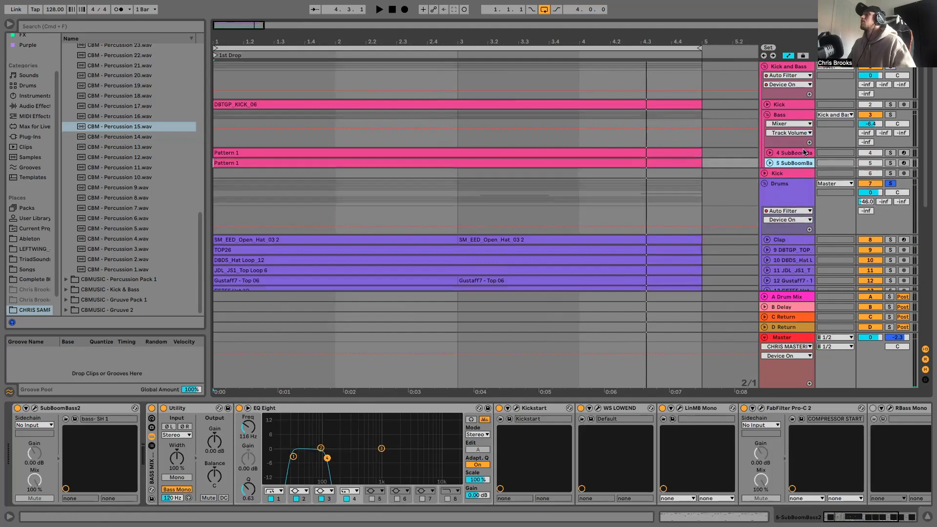
{"action": "left_click", "coordinate": [891, 184]}
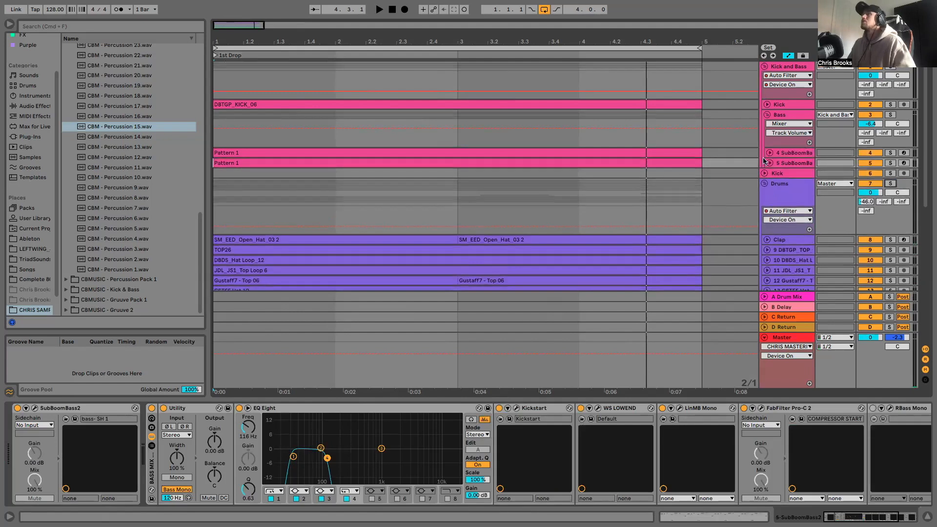
- Rename the clip on the duplicated SubBoomBass2 track as Pattern 2
{"action": "right_click", "coordinate": [277, 163]}
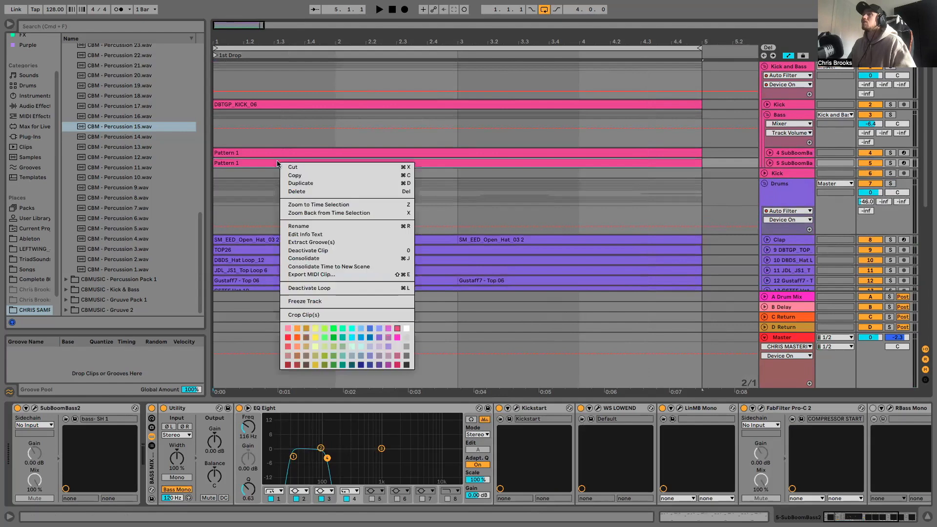
{"action": "left_click", "coordinate": [298, 226]}
{"action": "left_click", "coordinate": [245, 165]}
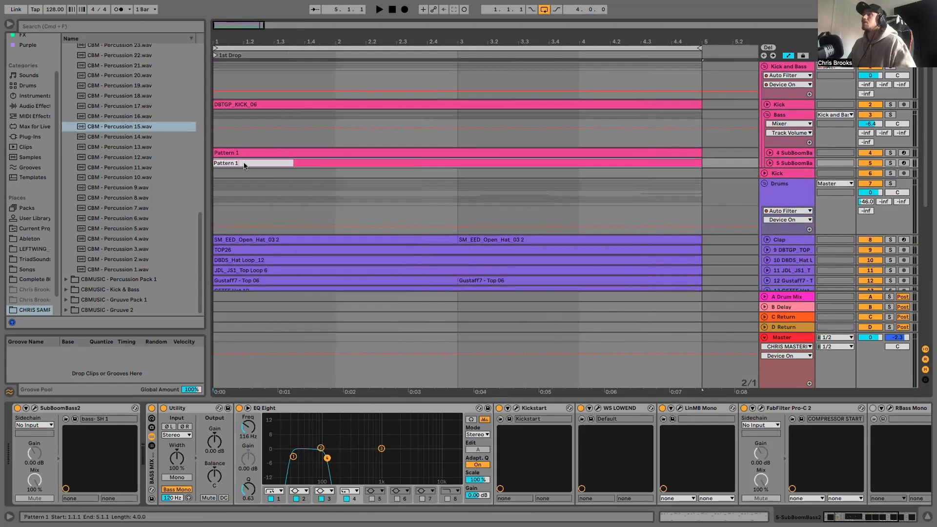
{"action": "key", "text": "BackSpace"}
{"action": "type", "text": "2"}
{"action": "left_click", "coordinate": [326, 183]}
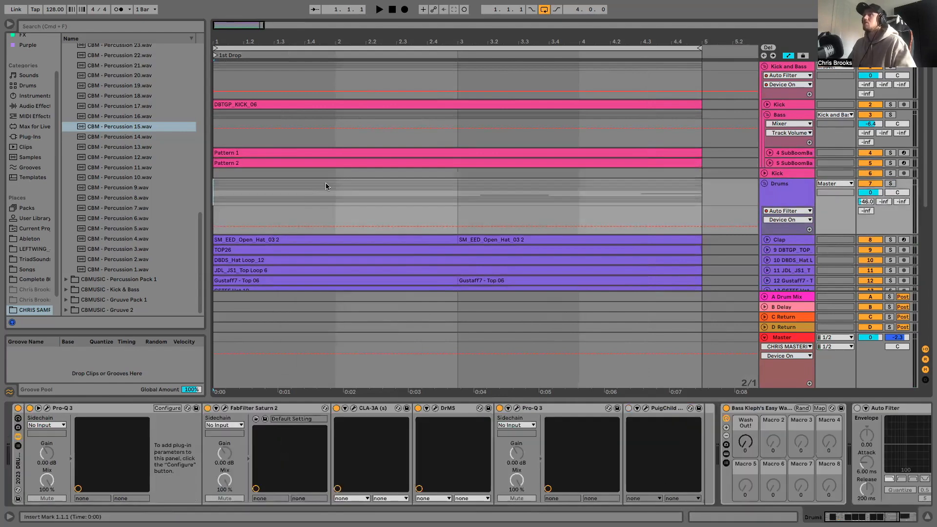
- Set the arrangement's fixed grid to 1 Bar and shorten the loop region to the first bar
{"action": "right_click", "coordinate": [460, 113]}
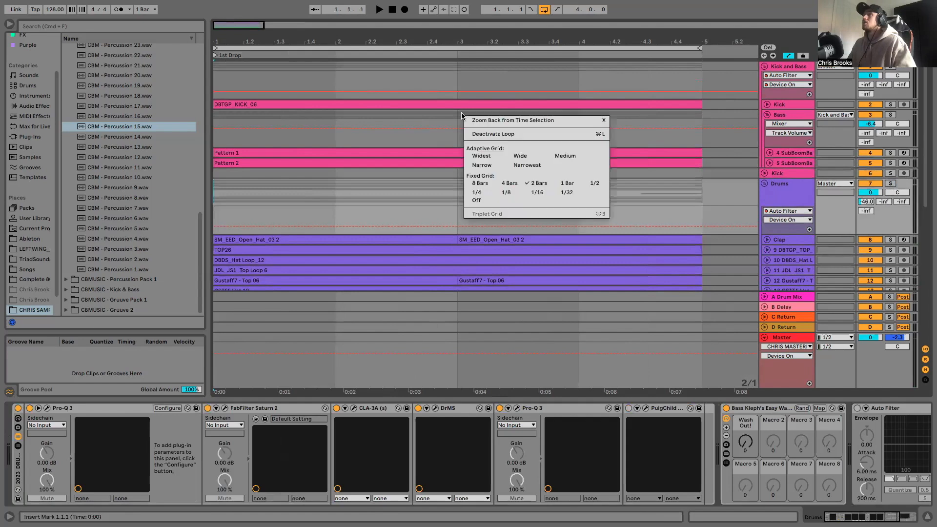
{"action": "left_click", "coordinate": [555, 181]}
{"action": "left_click_drag", "start_coordinate": [696, 47], "coordinate": [357, 47]}
{"action": "left_click_drag", "start_coordinate": [230, 34], "coordinate": [229, 69]}
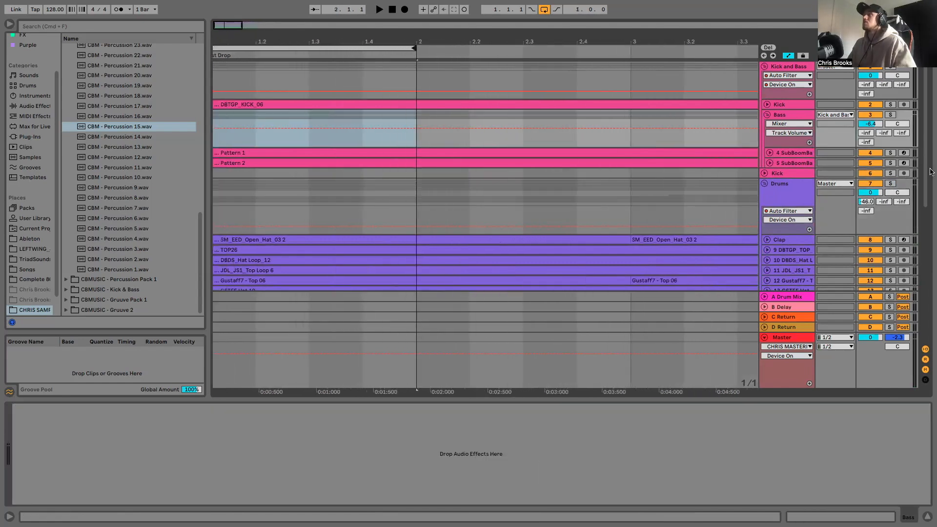
- Mute the original SubBoomBass2 track, expand the duplicate and briefly play the loop
{"action": "left_click", "coordinate": [873, 153]}
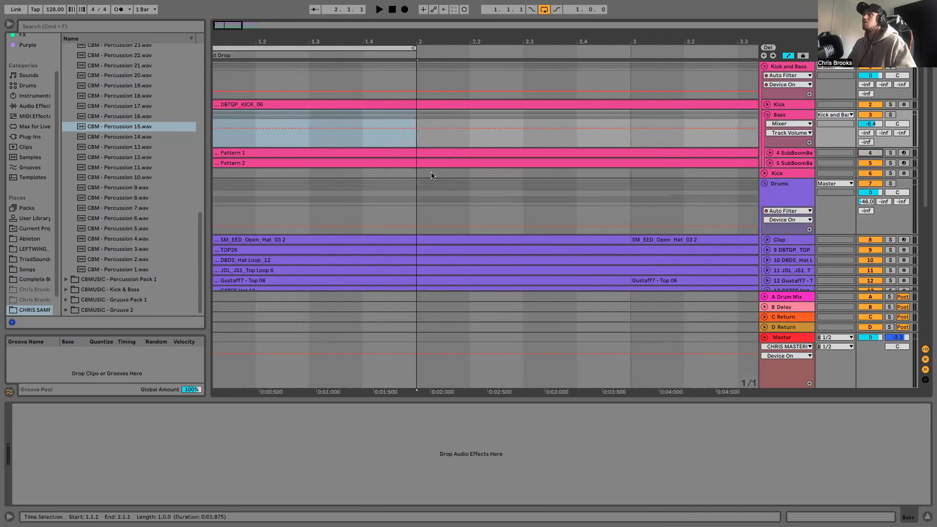
{"action": "left_click", "coordinate": [769, 163]}
{"action": "key", "text": "space"}
{"action": "key", "text": "space"}
- Delete the first bar's notes from the Pattern 2 clip and shorten the clip to one bar
{"action": "double_click", "coordinate": [312, 163]}
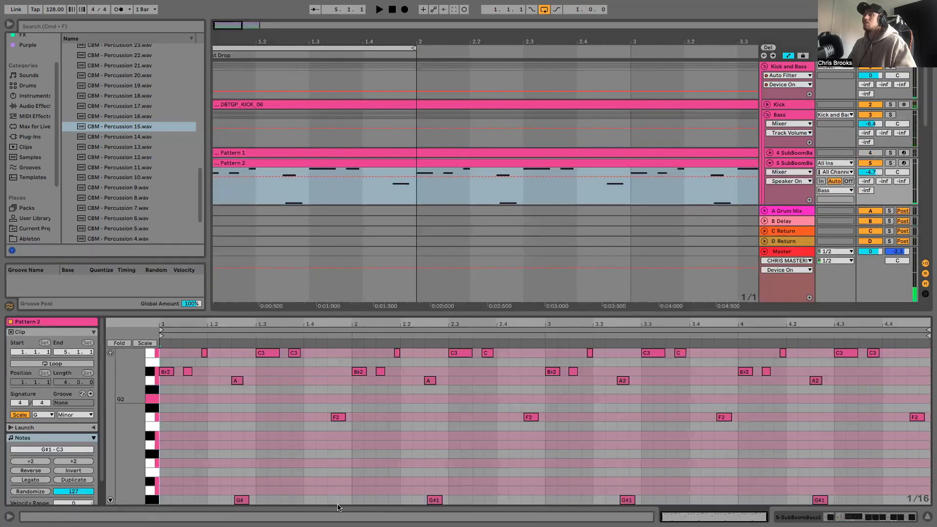
{"action": "left_click_drag", "start_coordinate": [346, 504], "coordinate": [165, 347]}
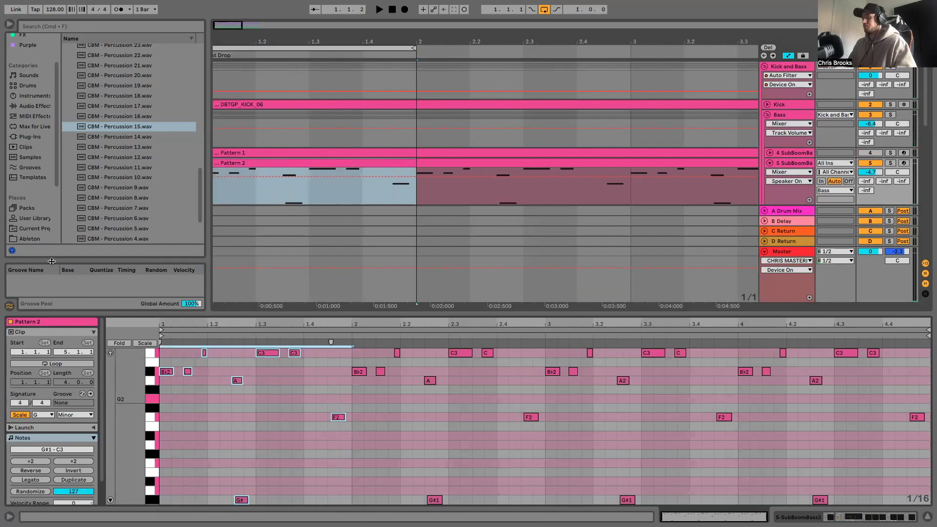
{"action": "key", "text": "Delete"}
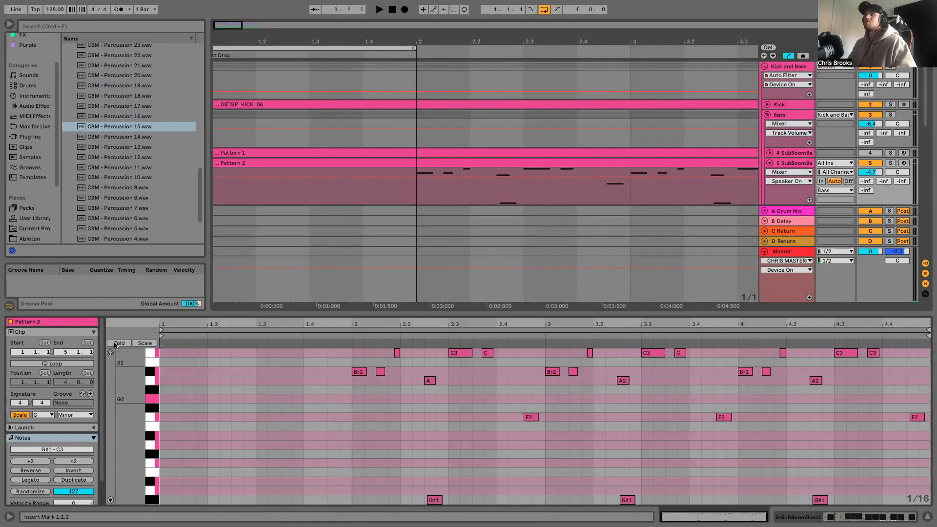
{"action": "left_click", "coordinate": [22, 416]}
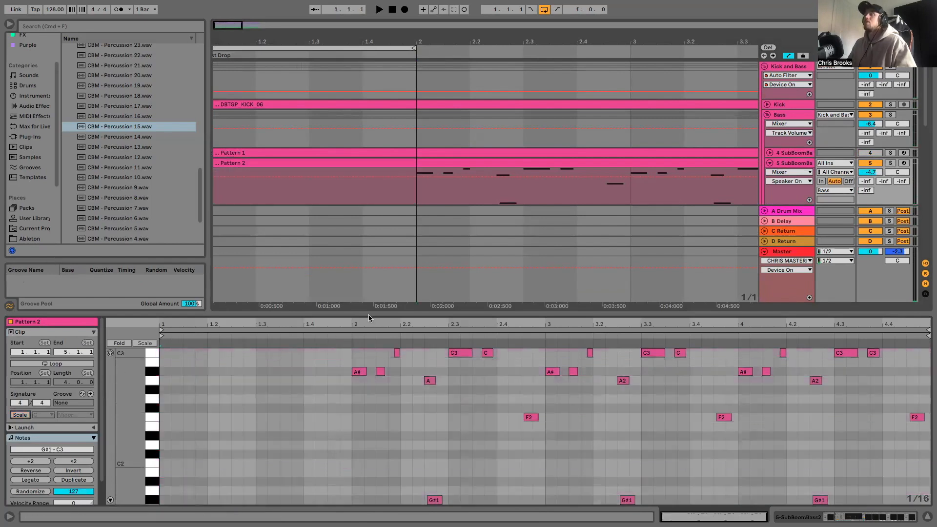
{"action": "left_click", "coordinate": [300, 163]}
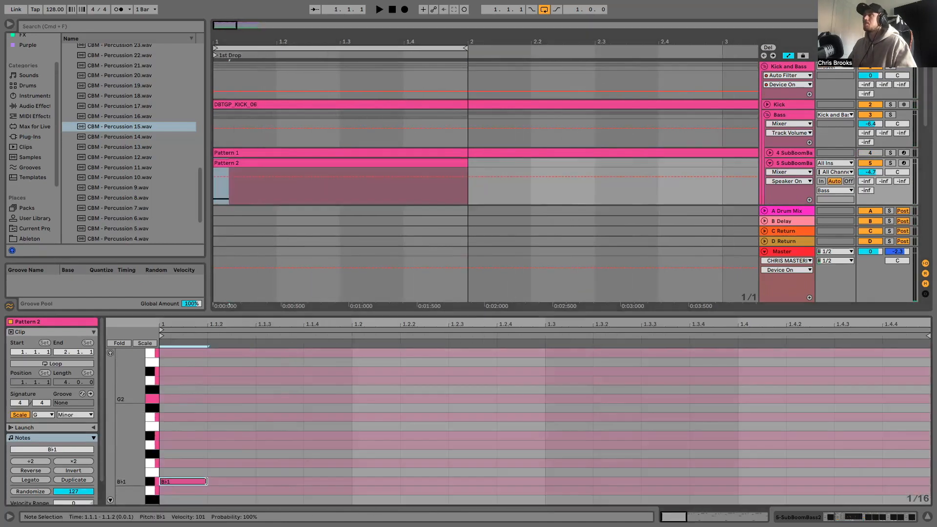
- With the loop playing, start Pattern 2 with a C2 note from 1.1.1 to 1.1.3 and a sixteenth-note F2 at 1.1.4
{"action": "left_click_drag", "start_coordinate": [206, 481], "coordinate": [222, 462]}
{"action": "key", "text": "space"}
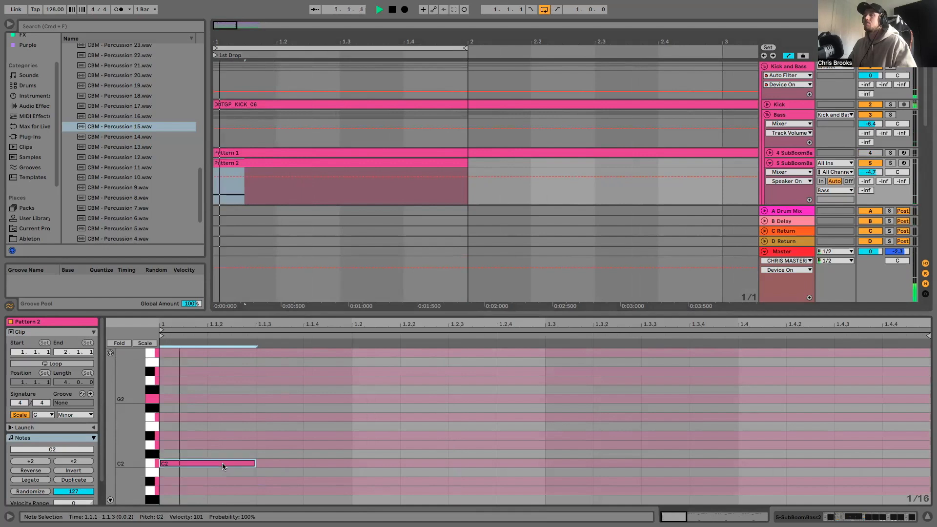
{"action": "double_click", "coordinate": [326, 445]}
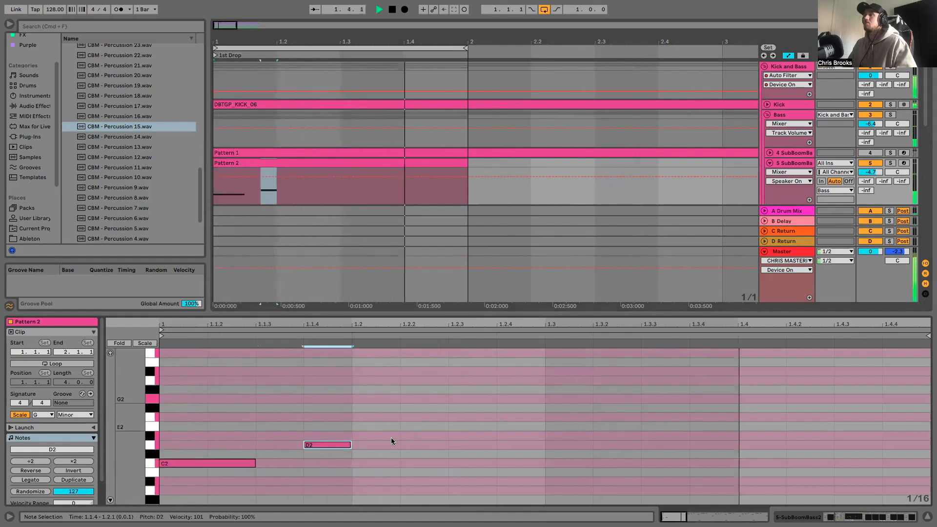
{"action": "left_click_drag", "start_coordinate": [341, 444], "coordinate": [341, 418]}
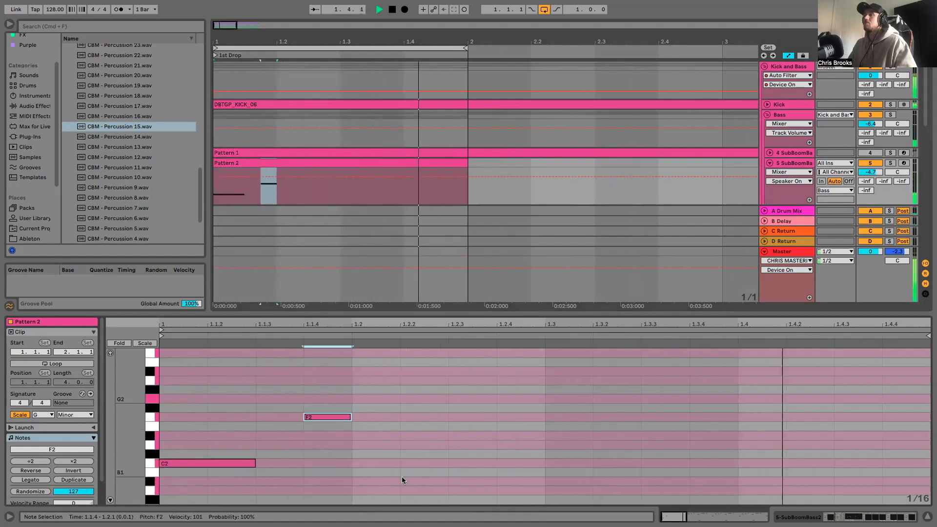
- Add a two-sixteenth B♭1 note at 1.2, a sixteenth-note F2 at 1.3 and a two-sixteenth D2 at 1.3.3
{"action": "double_click", "coordinate": [378, 481]}
{"action": "left_click_drag", "start_coordinate": [399, 481], "coordinate": [448, 481]}
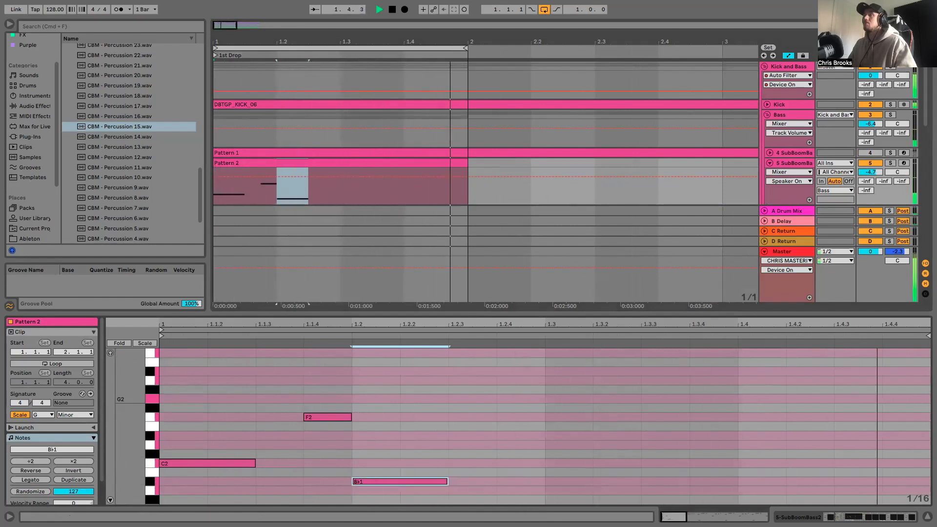
{"action": "double_click", "coordinate": [563, 415]}
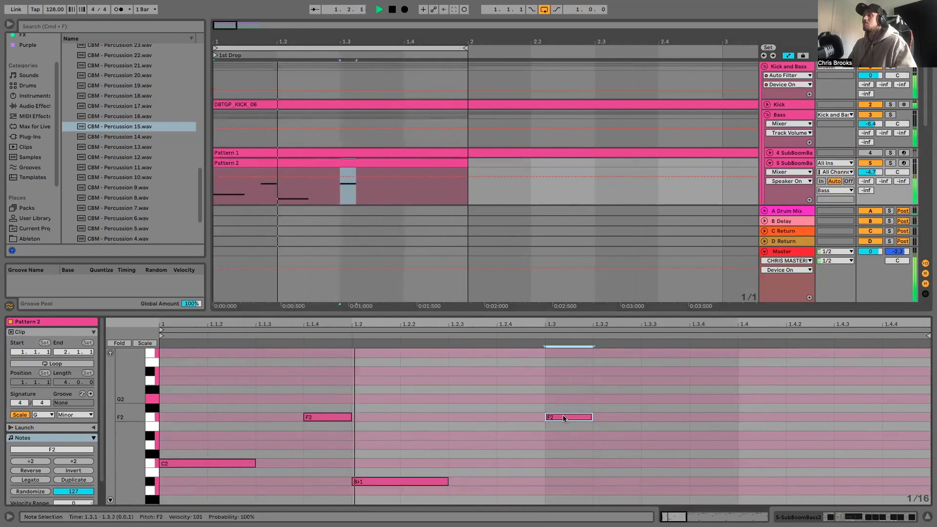
{"action": "double_click", "coordinate": [666, 444]}
{"action": "left_click_drag", "start_coordinate": [689, 445], "coordinate": [739, 444]}
- Transpose all the notes of Pattern 2 up by four semitones
{"action": "left_click_drag", "start_coordinate": [164, 383], "coordinate": [717, 502]}
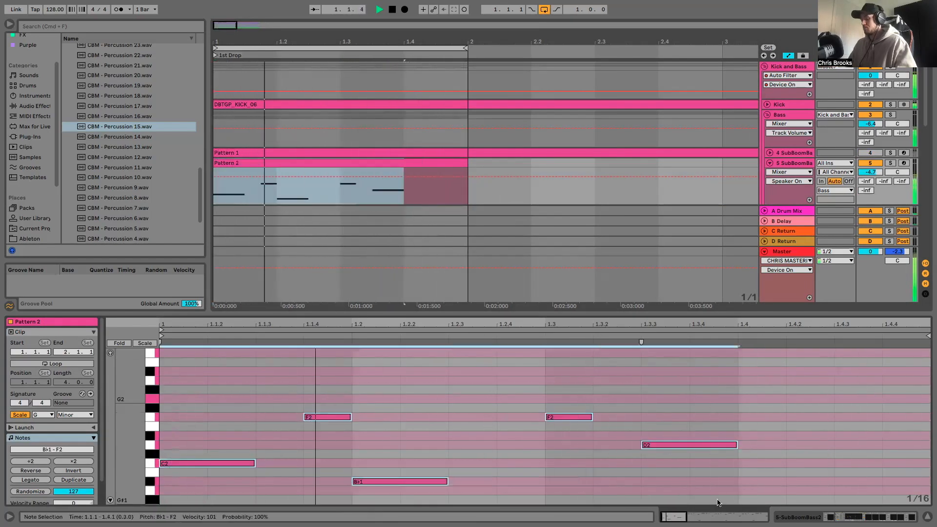
{"action": "key", "text": "Up"}
{"action": "key", "text": "Up"}
{"action": "key", "text": "Up"}
{"action": "key", "text": "Up"}
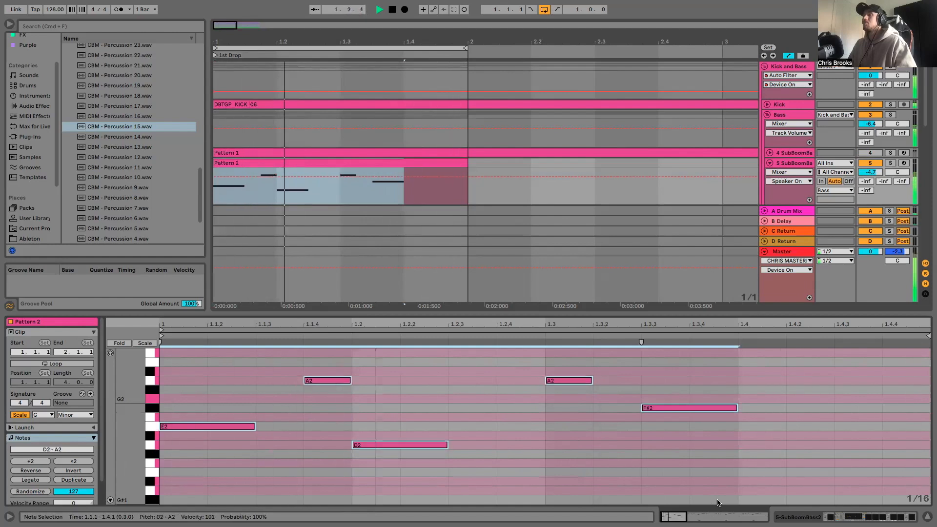
- Lower the F#2 note at 1.3.3 to F2 and add a G2 note at 1.4.3 lasting just under two sixteenths
{"action": "left_click", "coordinate": [687, 407]}
{"action": "left_click_drag", "start_coordinate": [687, 407], "coordinate": [686, 417]}
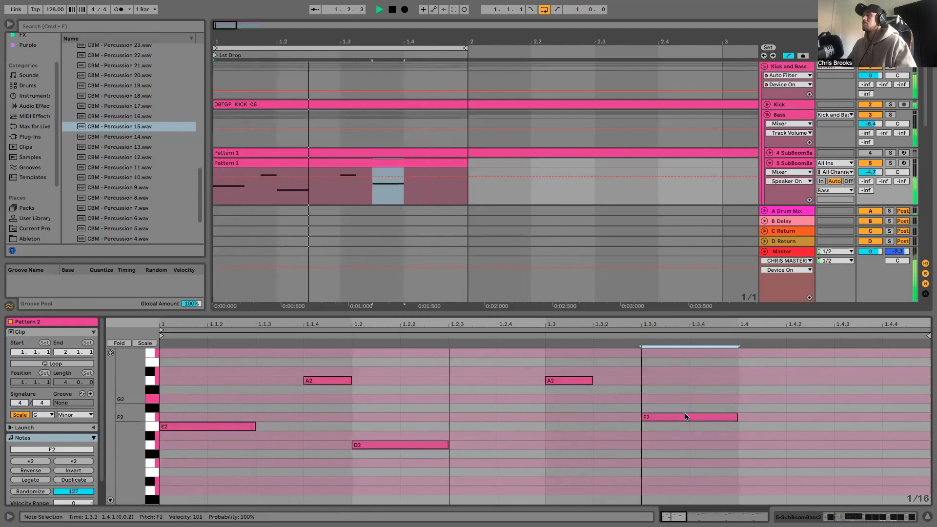
{"action": "double_click", "coordinate": [861, 399]}
{"action": "left_click_drag", "start_coordinate": [882, 399], "coordinate": [918, 399]}
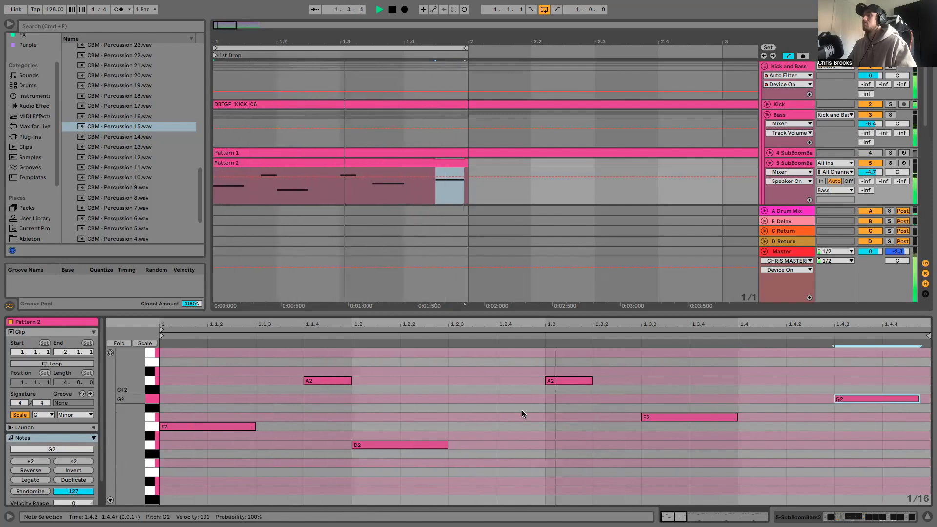
- Move the D2 note to 1.2.2 and the first A2 note to 1.1.3, and stop playback
{"action": "left_click_drag", "start_coordinate": [371, 445], "coordinate": [418, 445]}
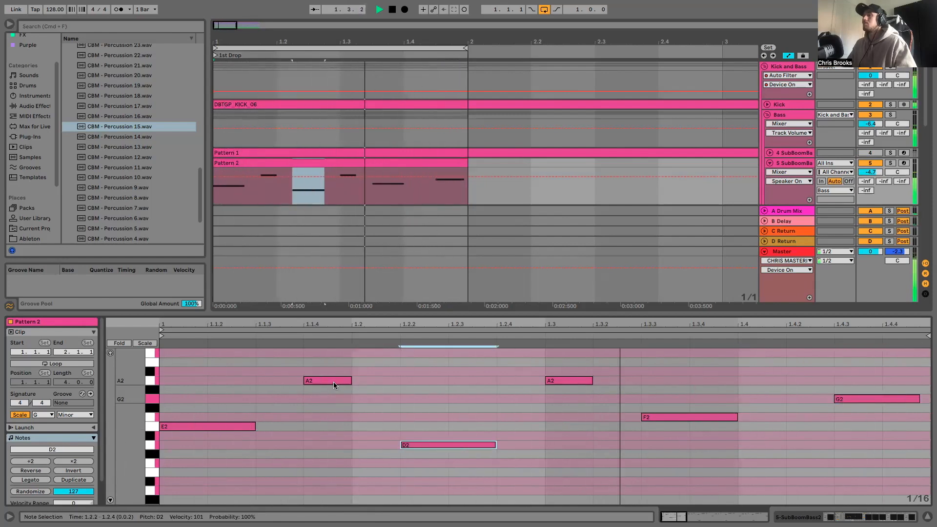
{"action": "left_click_drag", "start_coordinate": [334, 384], "coordinate": [286, 385]}
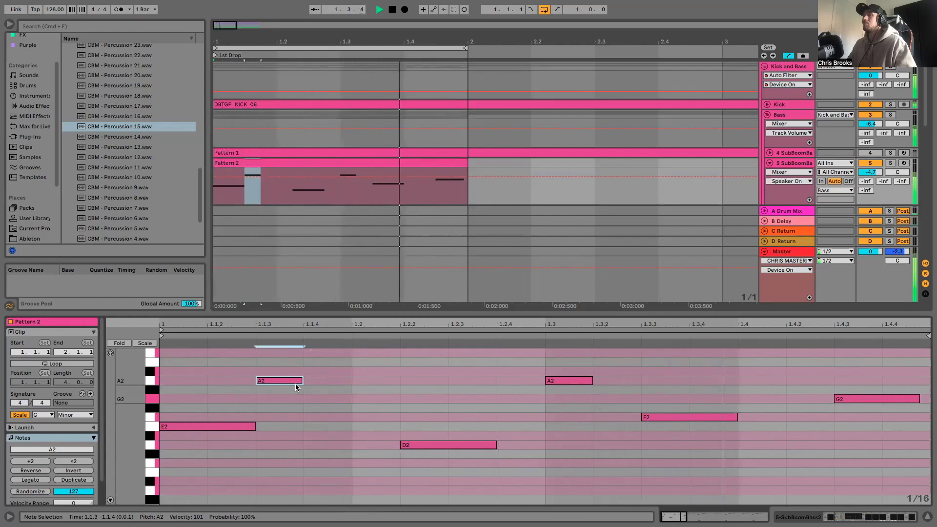
{"action": "key", "text": "space"}
- Transpose all the notes of Pattern 2 up by three semitones
{"action": "left_click_drag", "start_coordinate": [186, 365], "coordinate": [888, 452]}
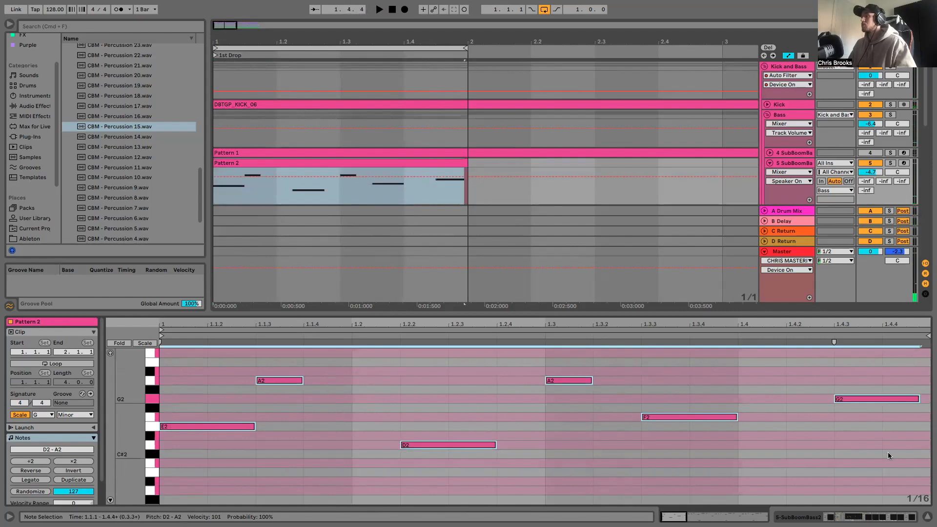
{"action": "key", "text": "Up"}
{"action": "key", "text": "Up"}
{"action": "key", "text": "Up"}
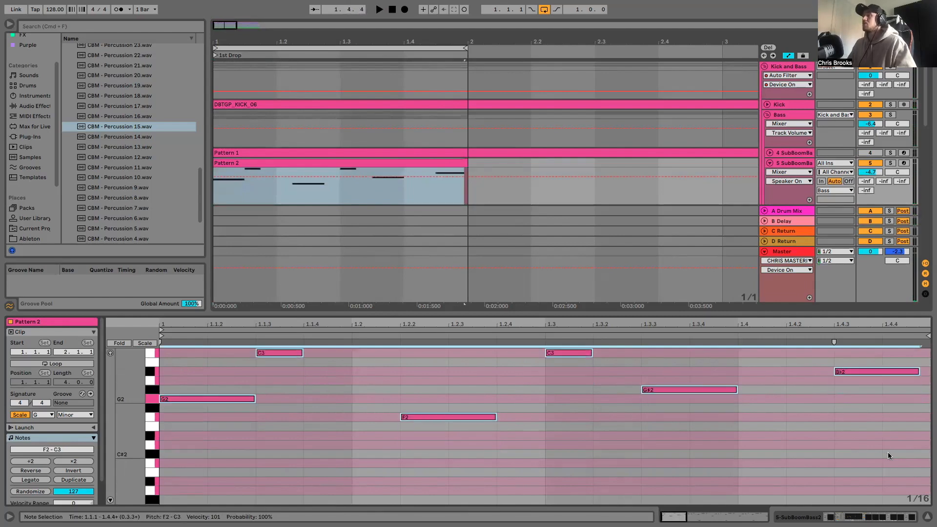
{"action": "left_click", "coordinate": [801, 446]}
- Lower the G#2 note at 1.3.3 to G2 and both C3 notes to B♭2 with the loop playing
{"action": "left_click_drag", "start_coordinate": [677, 391], "coordinate": [676, 401]}
{"action": "key", "text": "space"}
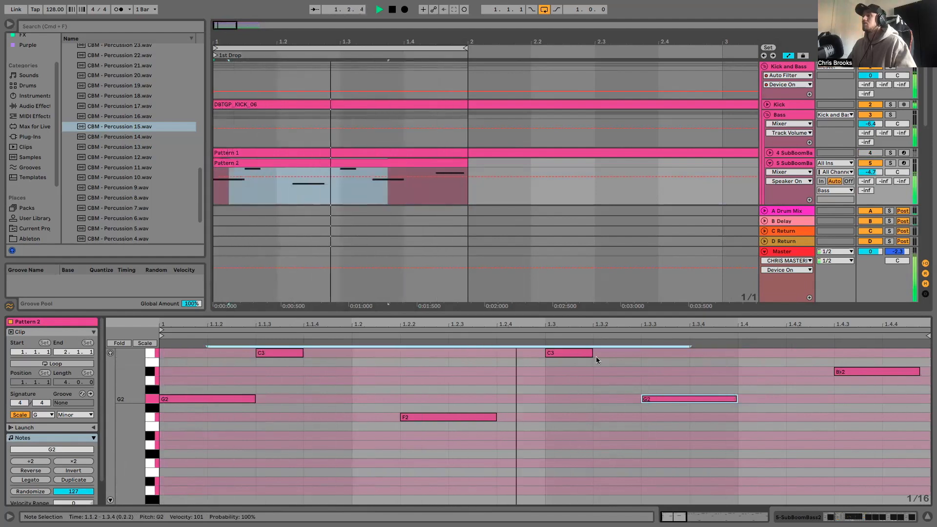
{"action": "left_click_drag", "start_coordinate": [637, 366], "coordinate": [275, 372]}
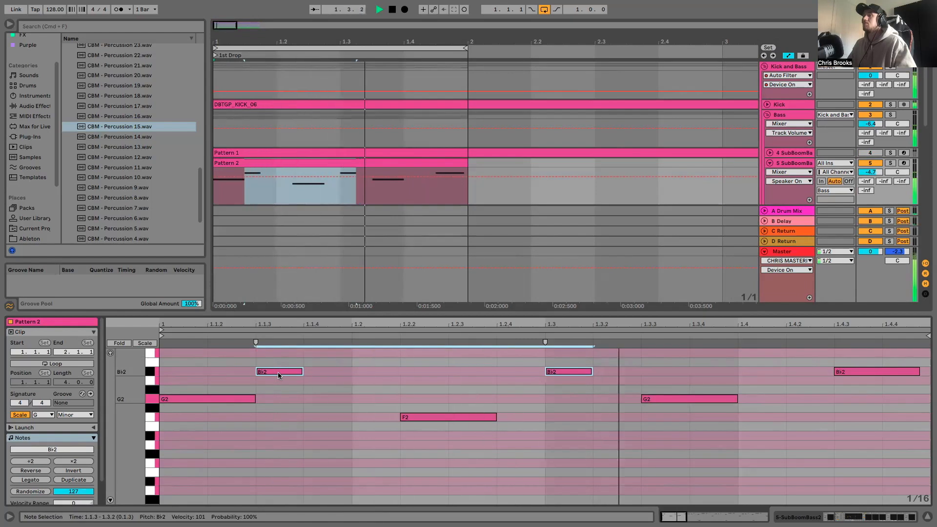
{"action": "left_click", "coordinate": [312, 401]}
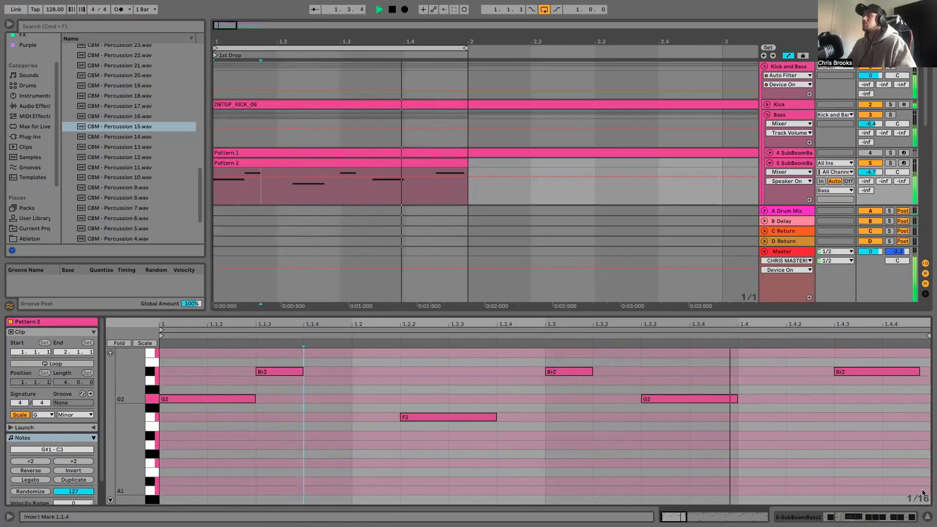
- Duplicate SubBoomBass2 track 5, mute the original, and open the duplicated Pattern 2 clip for note editing
{"action": "key", "text": "super+alt+l"}
{"action": "key", "text": "space"}
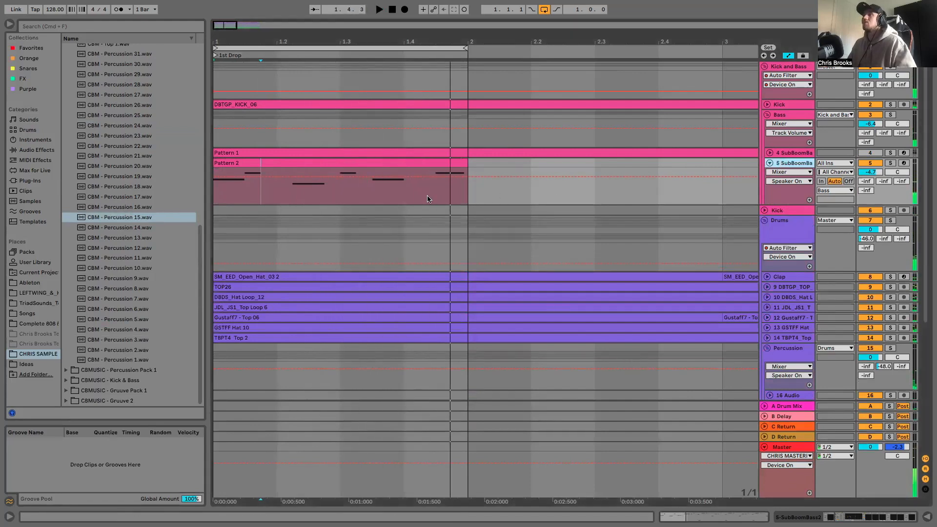
{"action": "key", "text": "super+d"}
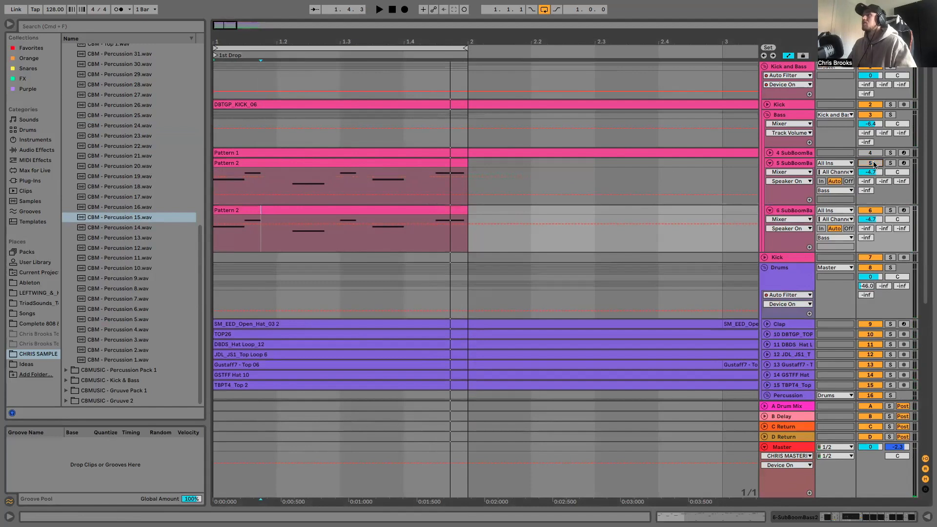
{"action": "double_click", "coordinate": [368, 212]}
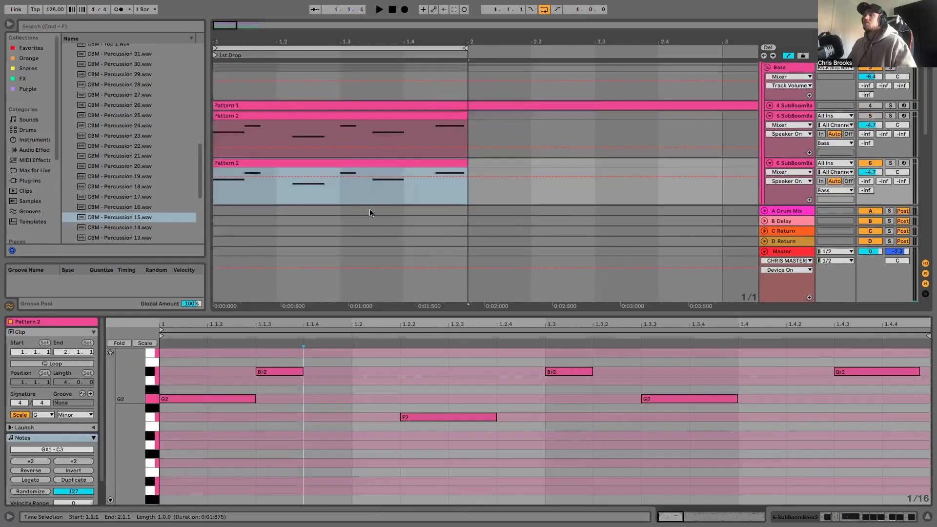
- In the duplicated clip, move the opening G2 note to 1.1.3 and delete the B♭2 note there
{"action": "left_click_drag", "start_coordinate": [215, 397], "coordinate": [320, 404]}
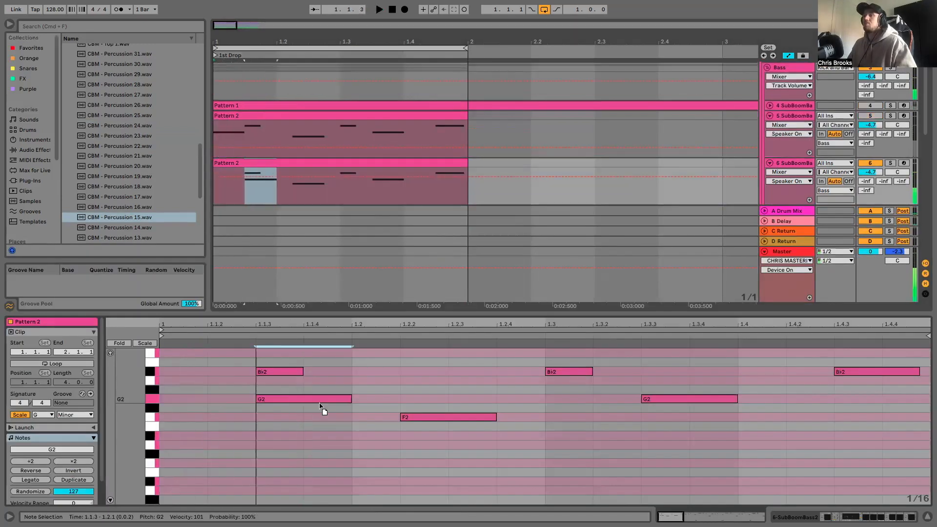
{"action": "double_click", "coordinate": [256, 366]}
{"action": "key", "text": "space"}
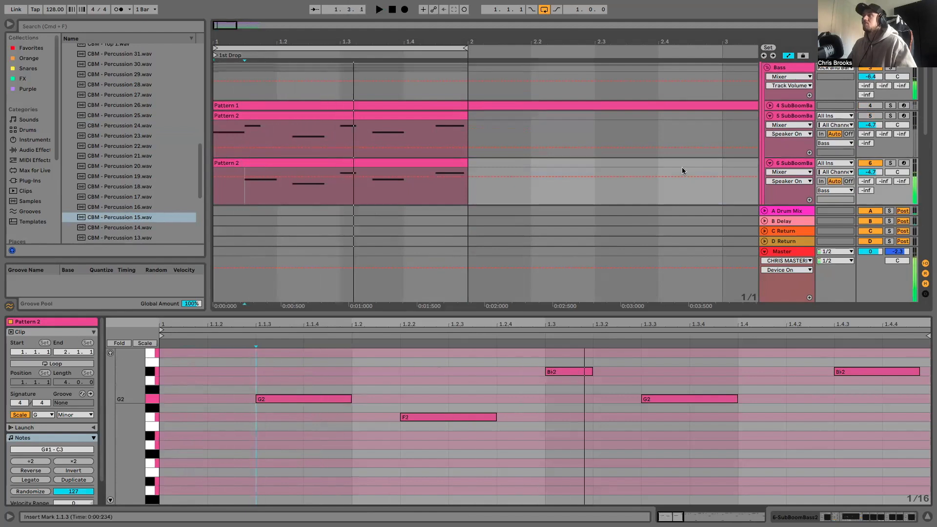
- Move the B♭2 note at 1.3 to 1.2.4 and the G2 note at 1.3.3 to F2 at 1.3
{"action": "key", "text": "space"}
{"action": "left_click_drag", "start_coordinate": [561, 373], "coordinate": [517, 372]}
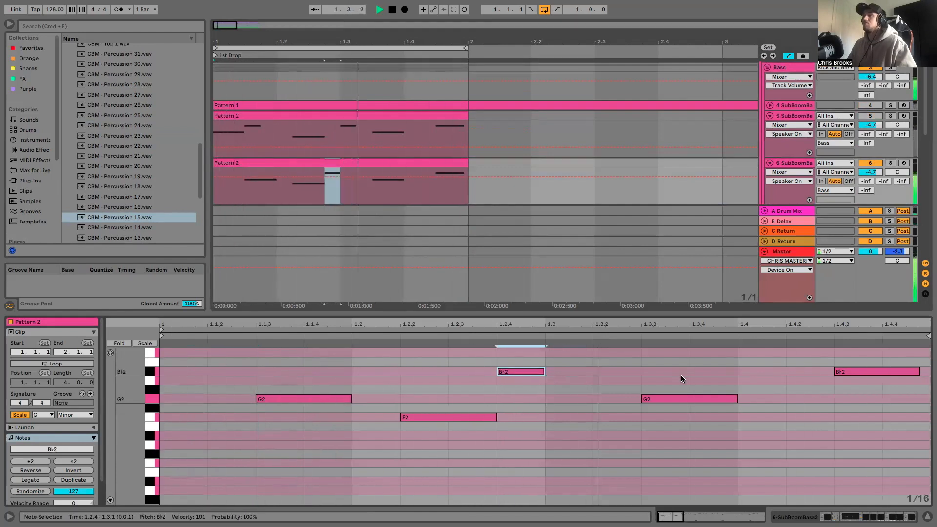
{"action": "left_click_drag", "start_coordinate": [654, 399], "coordinate": [587, 418]}
{"action": "key", "text": "space"}
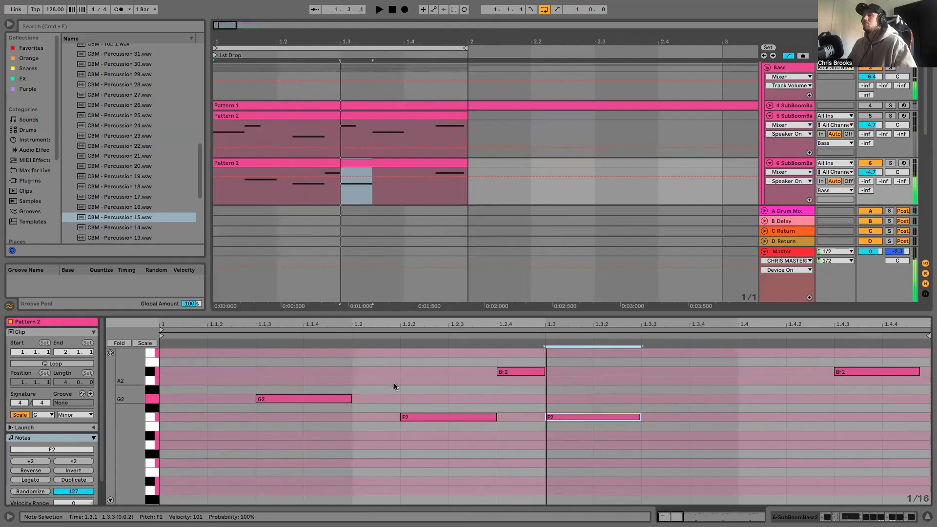
- Shorten the G2 note at 1.1.3 to one sixteenth, add a sixteenth-note G2 at 1.1.4, and delete the B♭2 at 1.2.4
{"action": "left_click_drag", "start_coordinate": [351, 398], "coordinate": [300, 399]}
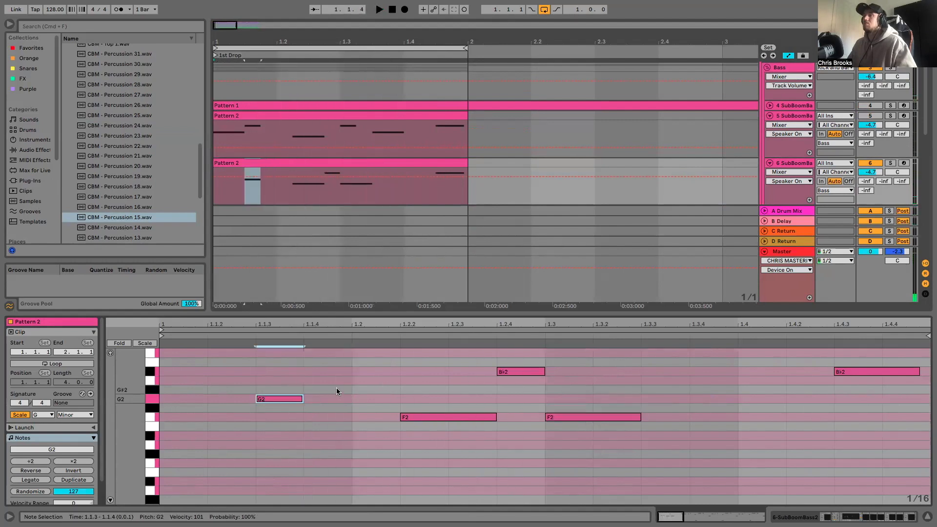
{"action": "key", "text": "space"}
{"action": "double_click", "coordinate": [335, 397]}
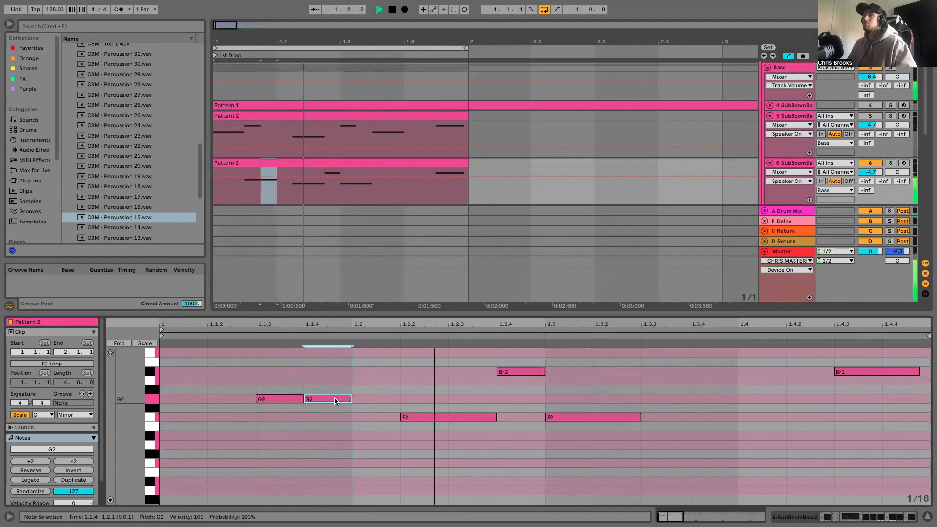
{"action": "double_click", "coordinate": [513, 371]}
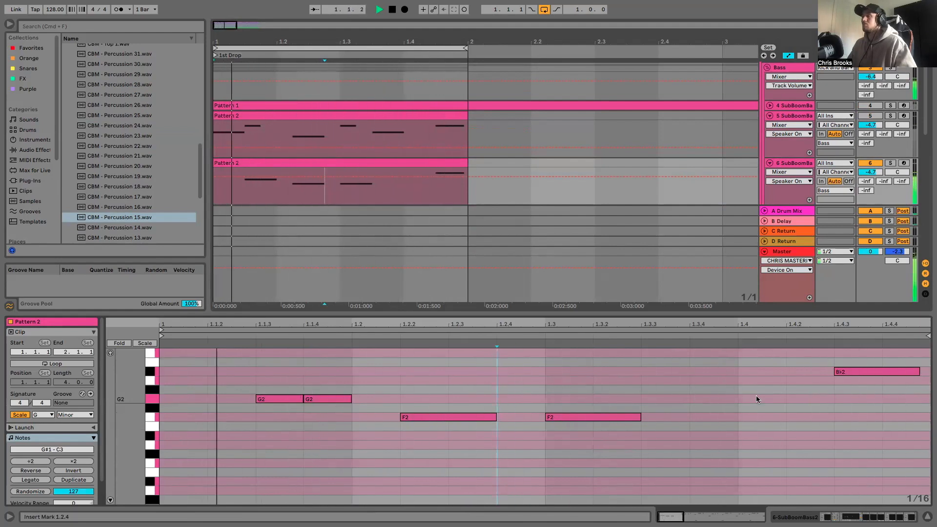
- Move the F2 note at 1.3 to B♭2 at 1.3.3 and lower the B♭2 note at 1.4.3 to F2
{"action": "scroll", "coordinate": [751, 401], "scroll_direction": "up", "scroll_amount": 3}
{"action": "left_click_drag", "start_coordinate": [594, 455], "coordinate": [680, 404]}
{"action": "left_click_drag", "start_coordinate": [877, 407], "coordinate": [872, 450]}
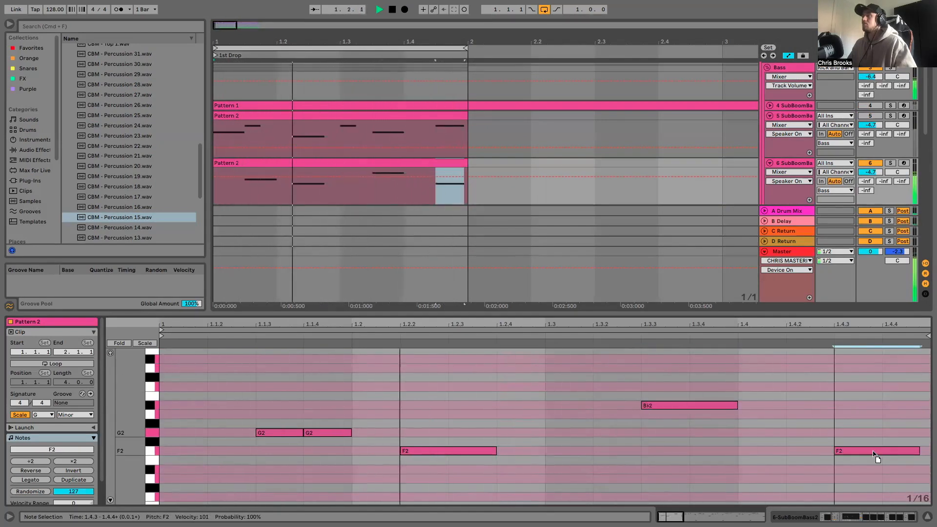
- Shorten the F2 at 1.2.2 and the B♭2 at 1.3.3 to just over one sixteenth, and add a sixteenth-note F2 at 1.2.4
{"action": "left_click_drag", "start_coordinate": [495, 451], "coordinate": [460, 452]}
{"action": "double_click", "coordinate": [529, 451]}
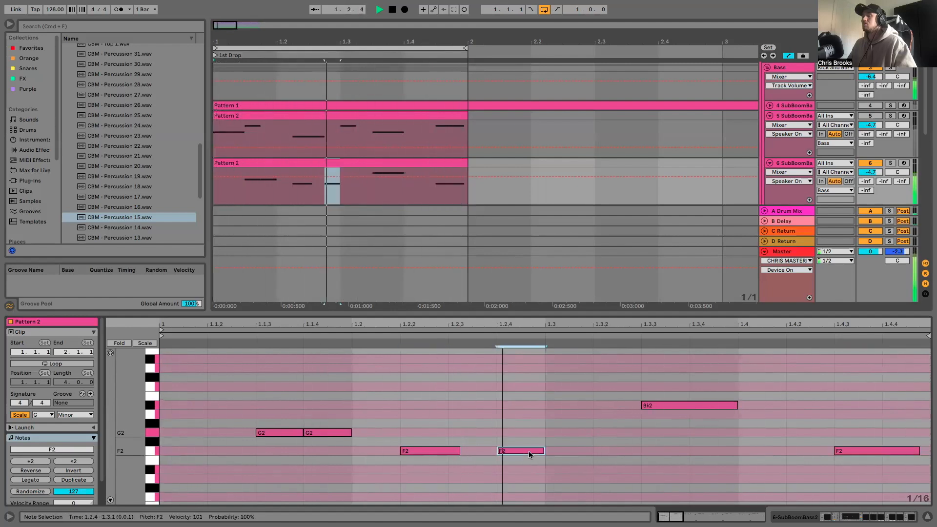
{"action": "left_click", "coordinate": [724, 405]}
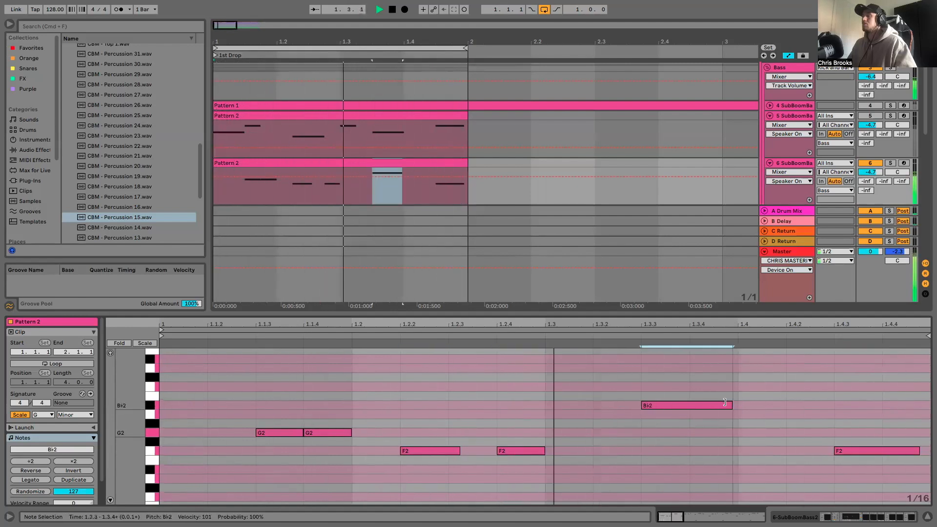
{"action": "left_click_drag", "start_coordinate": [724, 402], "coordinate": [705, 403]}
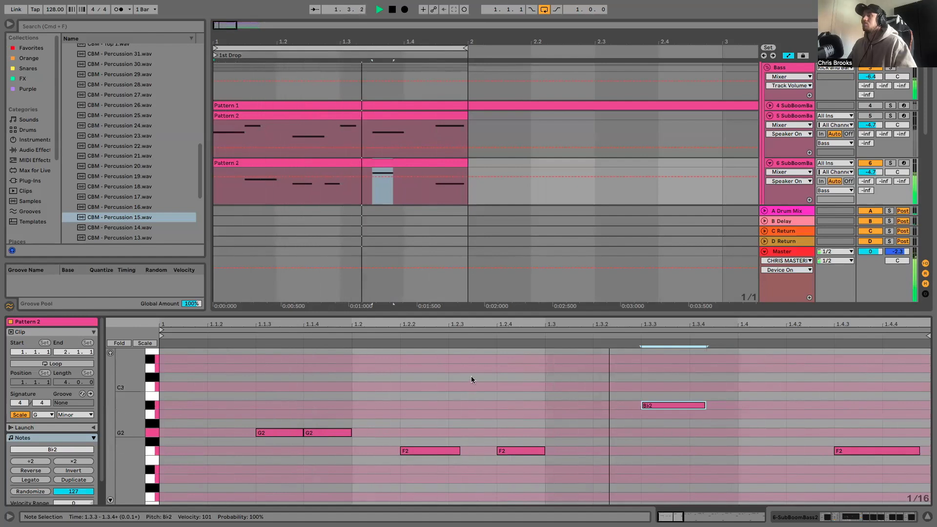
- Transpose all the notes of the duplicated clip up by two semitones
{"action": "scroll", "coordinate": [257, 423], "scroll_direction": "down", "scroll_amount": 1}
{"action": "left_click_drag", "start_coordinate": [233, 359], "coordinate": [931, 431]}
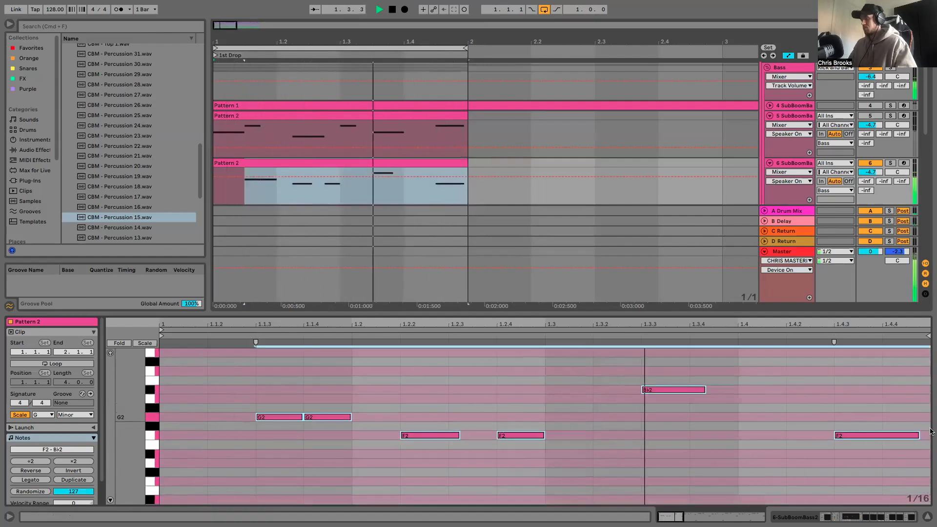
{"action": "key", "text": "Up"}
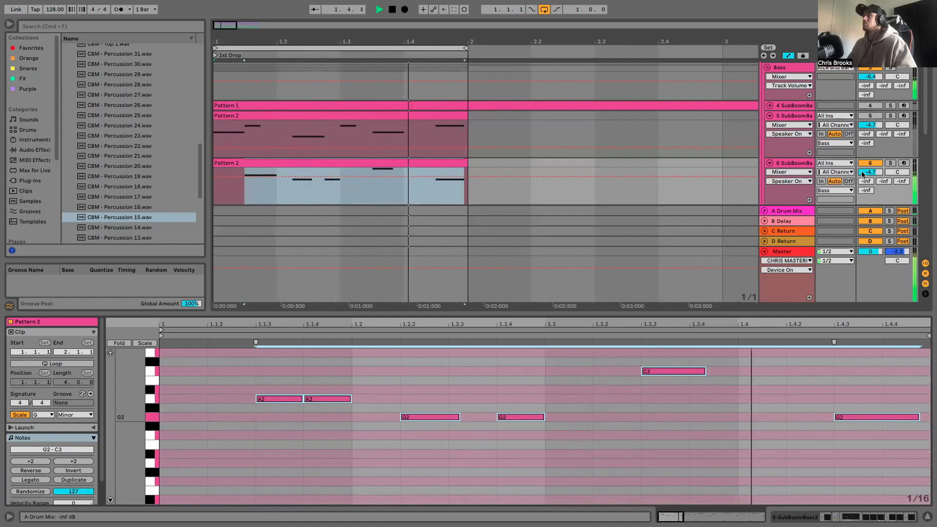
- Unfold the Pattern 1 track, stop playback and open the Pattern 1 clip to view its notes
{"action": "left_click", "coordinate": [770, 105]}
{"action": "scroll", "coordinate": [722, 125], "scroll_direction": "down", "scroll_amount": 1}
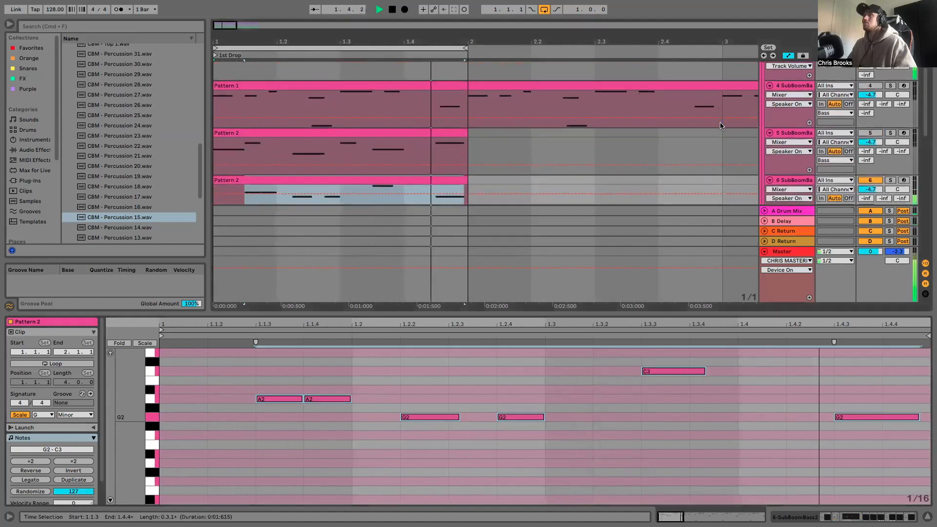
{"action": "key", "text": "space"}
{"action": "scroll", "coordinate": [558, 153], "scroll_direction": "down", "scroll_amount": 1}
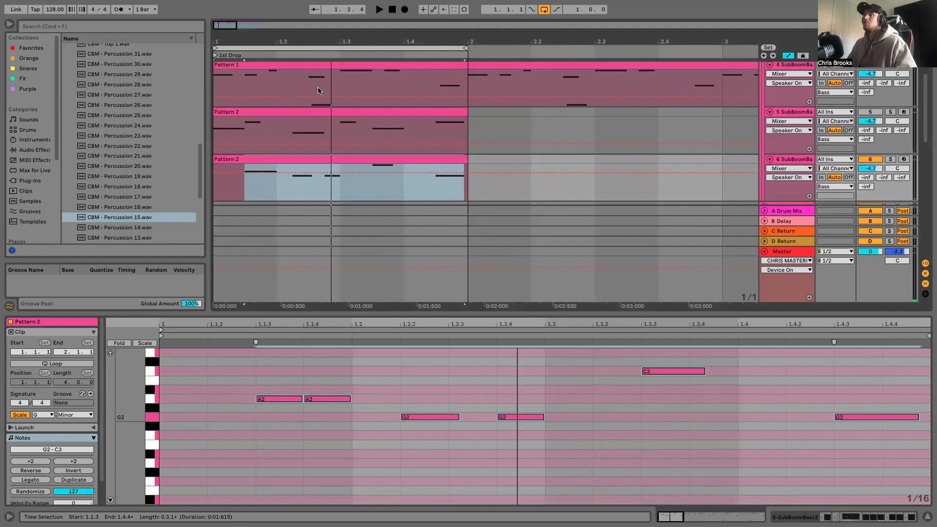
{"action": "left_click", "coordinate": [354, 67]}
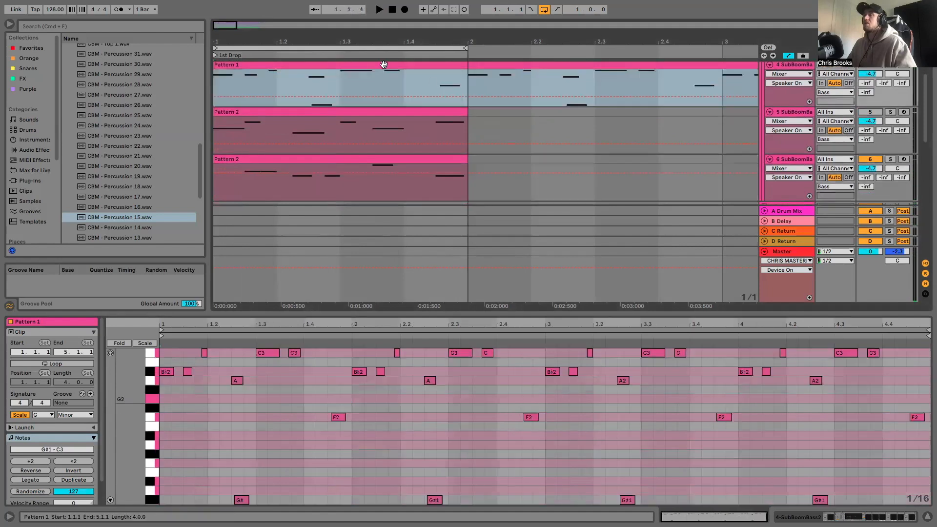
- Play the loop and switch the active bassline from track 6 to Pattern 1 on track 4
{"action": "left_click", "coordinate": [795, 163]}
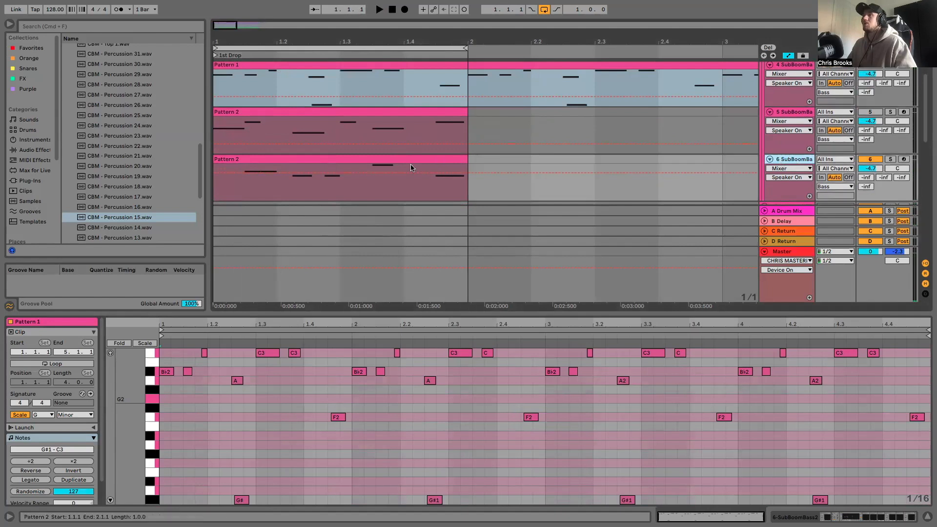
{"action": "key", "text": "space"}
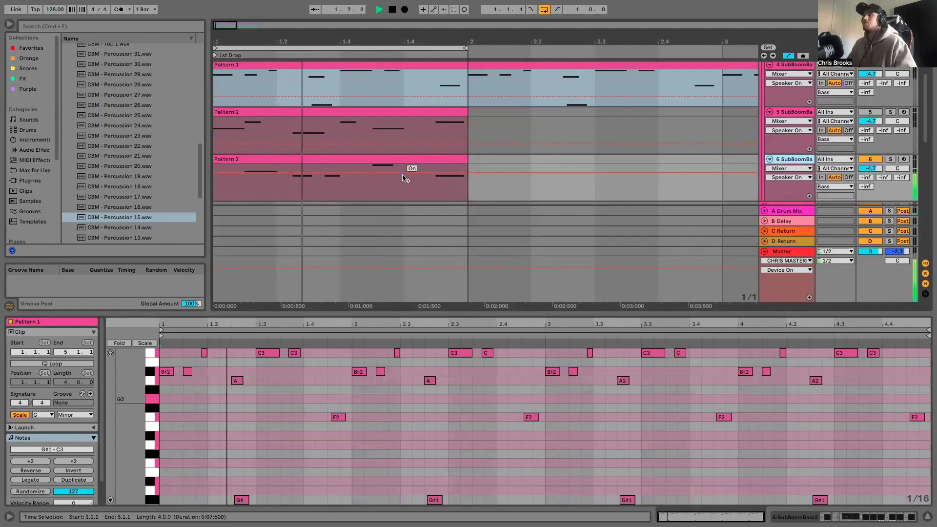
{"action": "scroll", "coordinate": [664, 159], "scroll_direction": "up", "scroll_amount": 3}
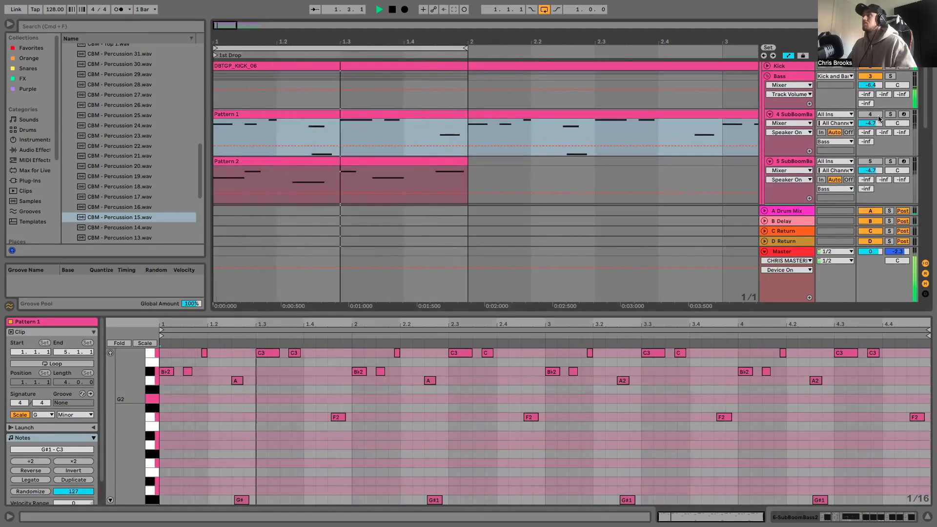
{"action": "scroll", "coordinate": [873, 196], "scroll_direction": "down", "scroll_amount": 1}
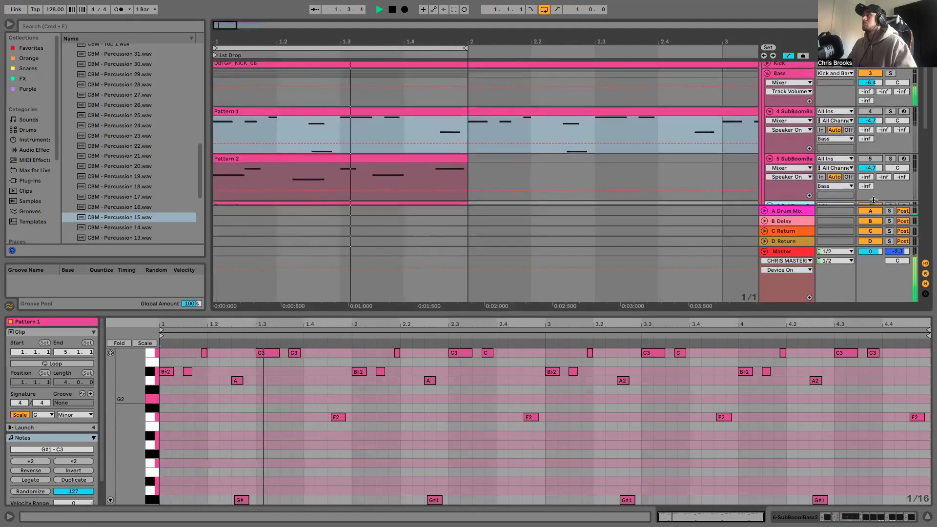
{"action": "scroll", "coordinate": [873, 195], "scroll_direction": "down", "scroll_amount": 1}
{"action": "left_click", "coordinate": [868, 110]}
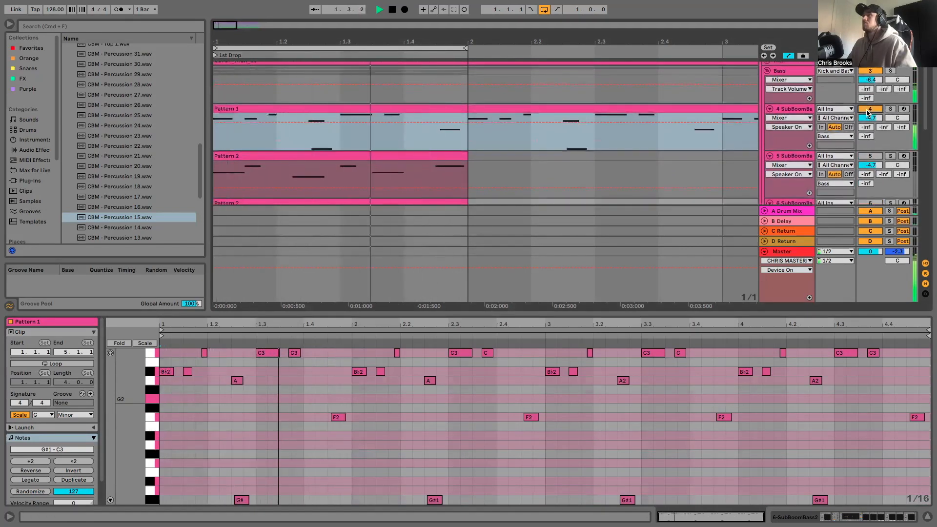
{"action": "scroll", "coordinate": [870, 152], "scroll_direction": "down", "scroll_amount": 3}
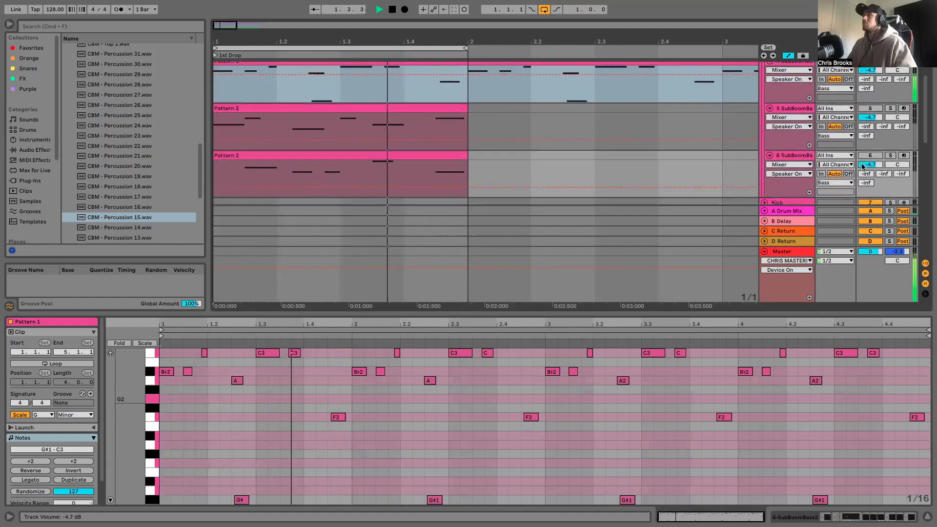
- Audition the first Pattern 2 by activating track 5 and muting track 4
{"action": "scroll", "coordinate": [869, 152], "scroll_direction": "up", "scroll_amount": 3}
{"action": "left_click", "coordinate": [869, 158]}
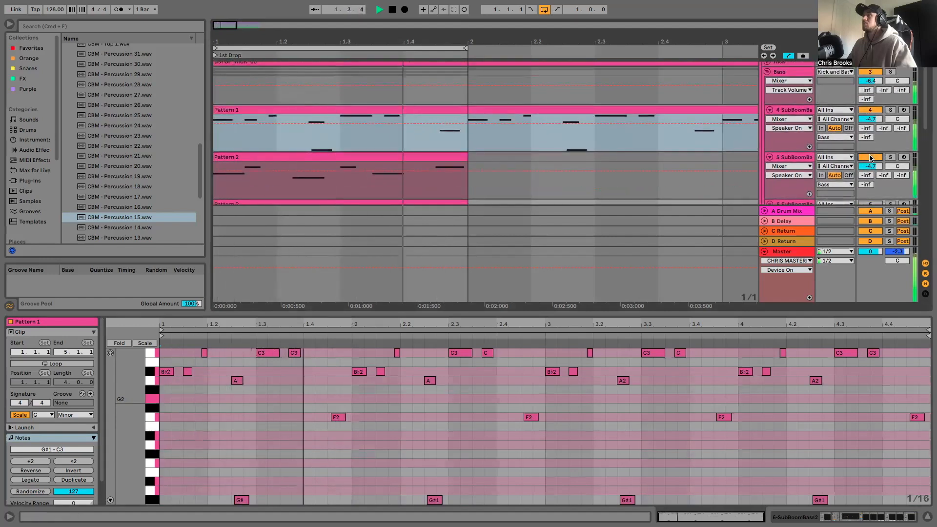
{"action": "left_click", "coordinate": [869, 111]}
- Audition the duplicated bassline by muting track 5 and activating track 6
{"action": "scroll", "coordinate": [866, 132], "scroll_direction": "down", "scroll_amount": 1}
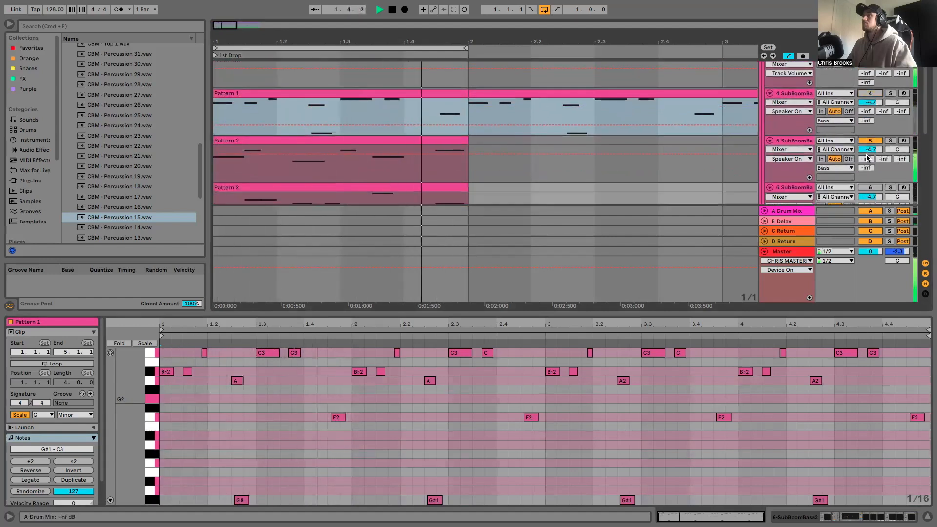
{"action": "scroll", "coordinate": [866, 131], "scroll_direction": "down", "scroll_amount": 1}
{"action": "left_click", "coordinate": [865, 140]}
{"action": "left_click", "coordinate": [870, 186]}
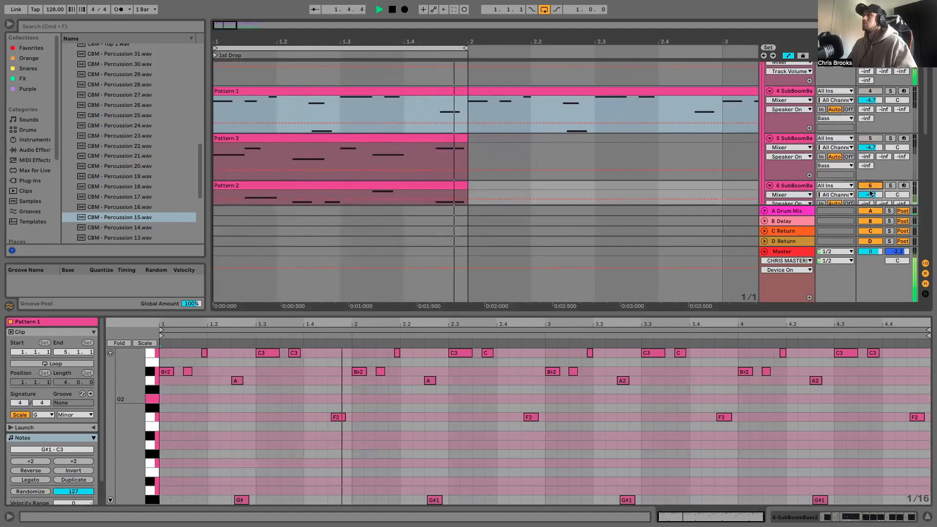
- Duplicate bass track 6 and mute the original so only the new track 7 bassline plays
{"action": "scroll", "coordinate": [672, 214], "scroll_direction": "down", "scroll_amount": 2}
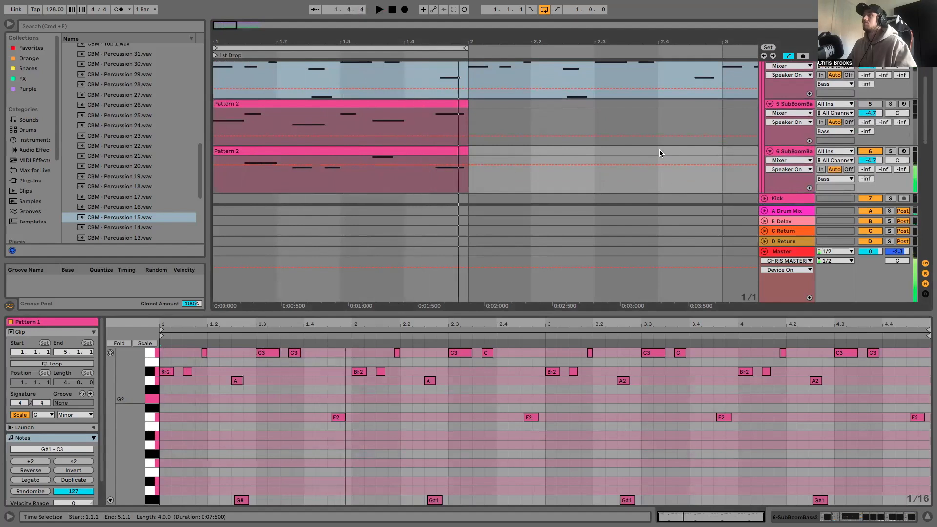
{"action": "left_click", "coordinate": [791, 153]}
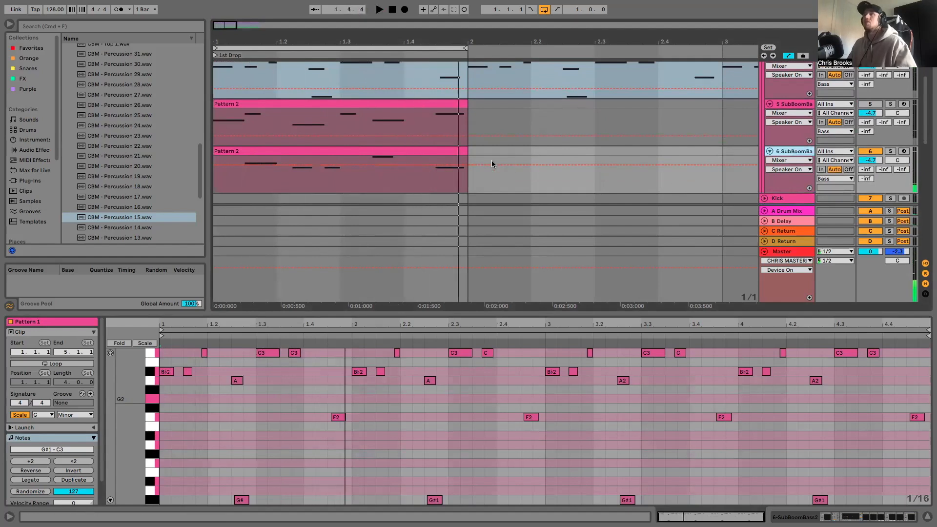
{"action": "key", "text": "ctrl+d"}
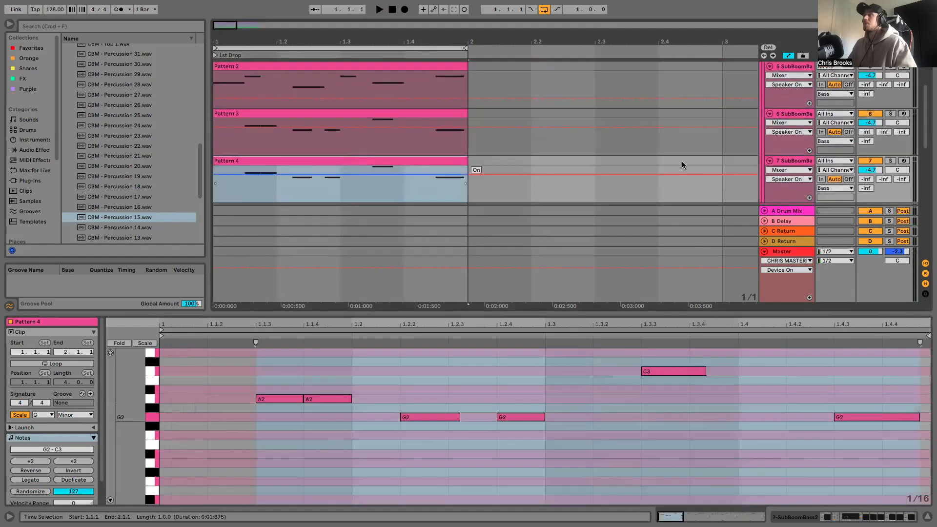
{"action": "left_click", "coordinate": [874, 115]}
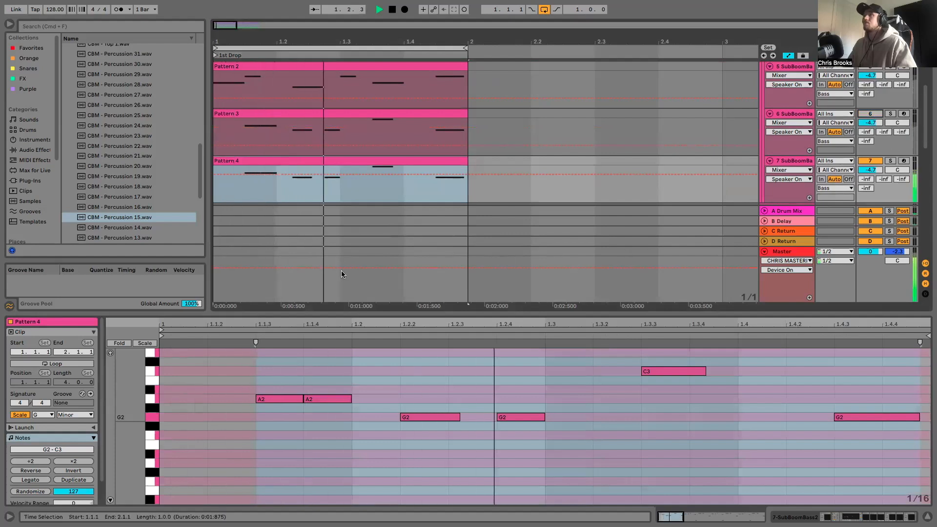
- In the Pattern 4 clip, replace the opening A2 notes with one C3 from 1.1.1 to 1.1.4 and delete both beat-two G2 notes
{"action": "scroll", "coordinate": [381, 168], "scroll_direction": "down", "scroll_amount": 1}
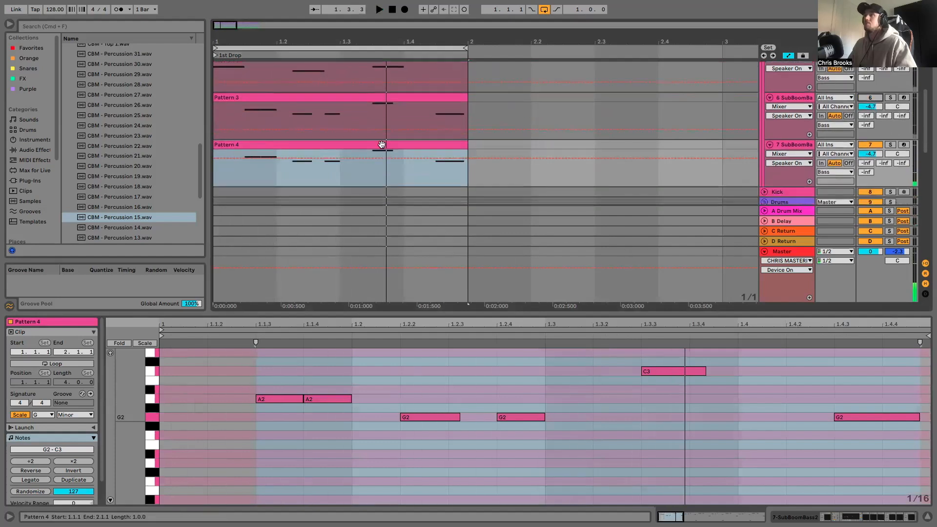
{"action": "double_click", "coordinate": [383, 145]}
{"action": "key", "text": "space"}
{"action": "key", "text": "space"}
{"action": "left_click_drag", "start_coordinate": [281, 399], "coordinate": [175, 374]}
{"action": "left_click_drag", "start_coordinate": [233, 372], "coordinate": [590, 387]}
{"action": "key", "text": "Delete"}
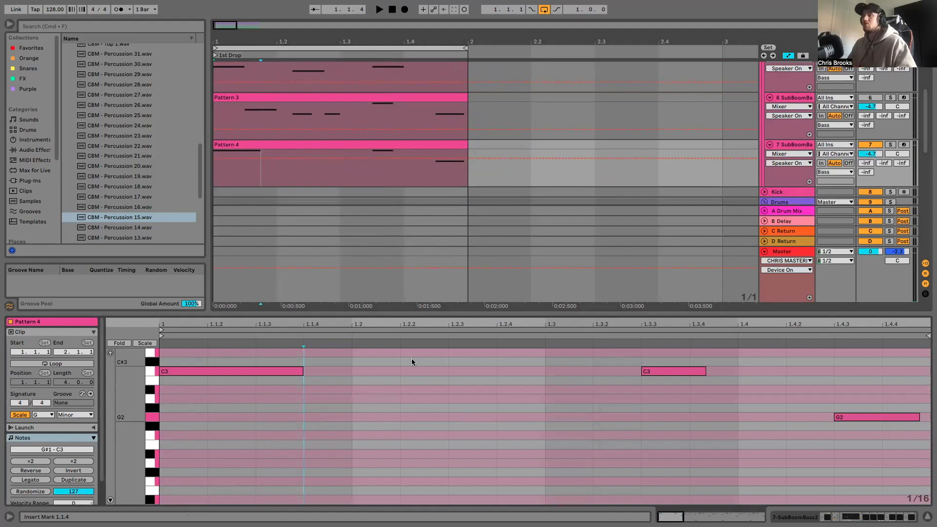
- Add an A2 note two sixteenths long at 1.2 and duplicate it directly after itself while looping playback
{"action": "key", "text": "space"}
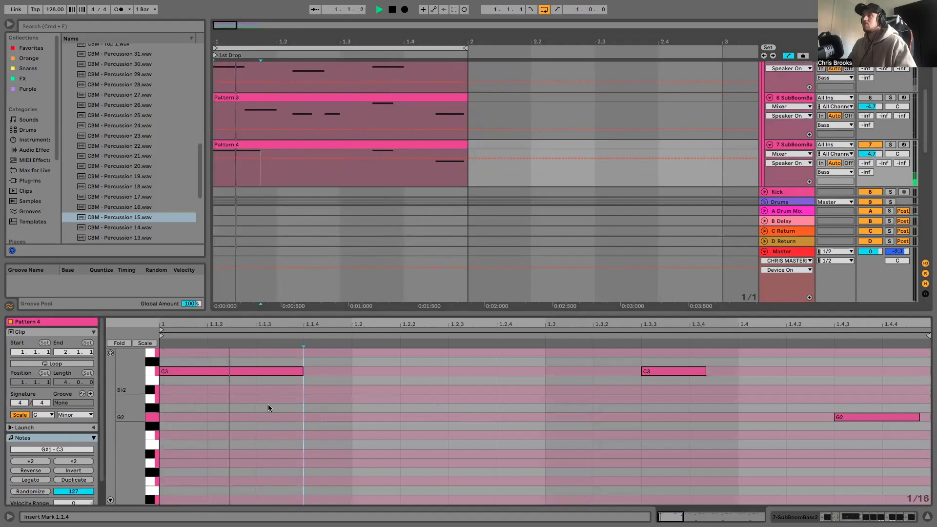
{"action": "scroll", "coordinate": [432, 385], "scroll_direction": "up", "scroll_amount": 3}
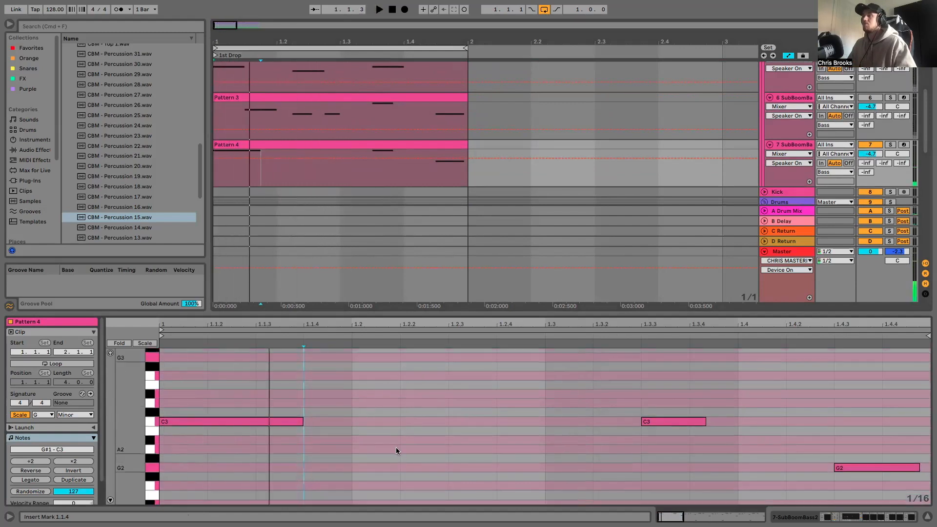
{"action": "double_click", "coordinate": [376, 449]}
{"action": "left_click_drag", "start_coordinate": [398, 448], "coordinate": [488, 448]}
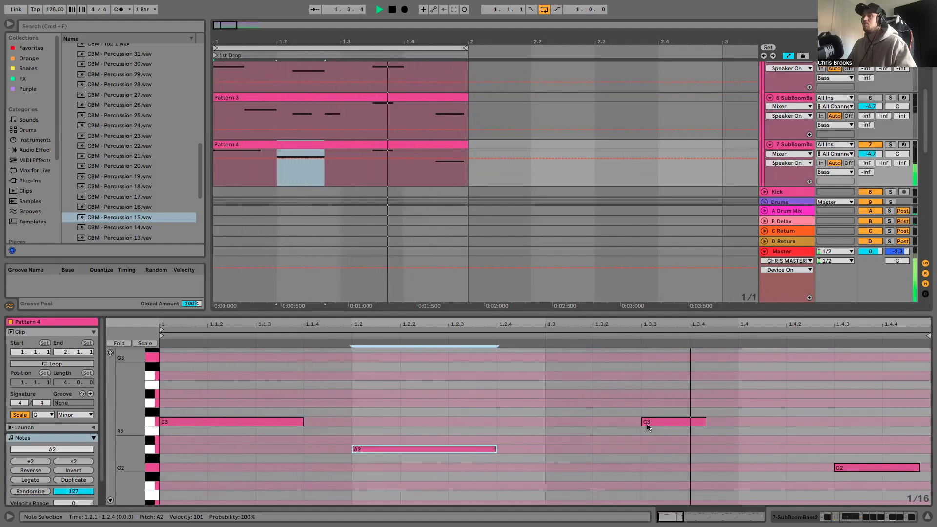
{"action": "left_click_drag", "start_coordinate": [495, 448], "coordinate": [448, 449]}
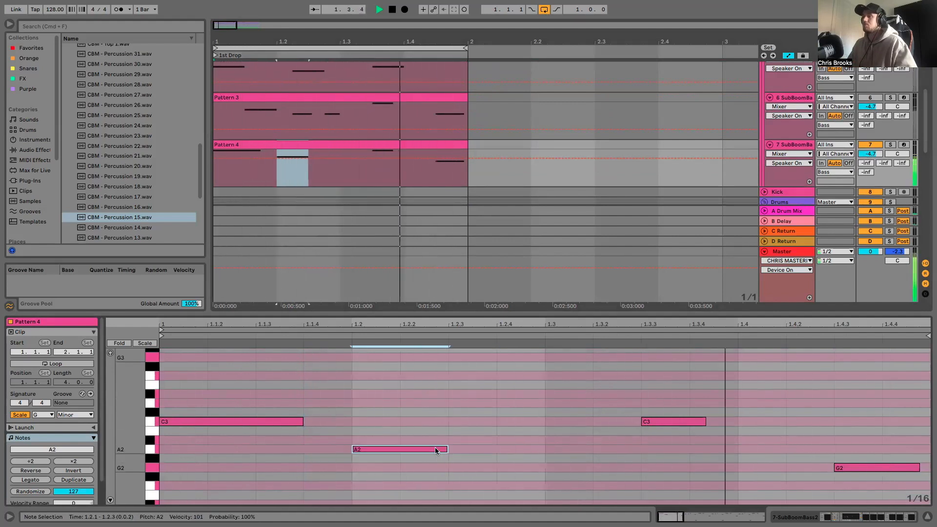
{"action": "key", "text": "super+d"}
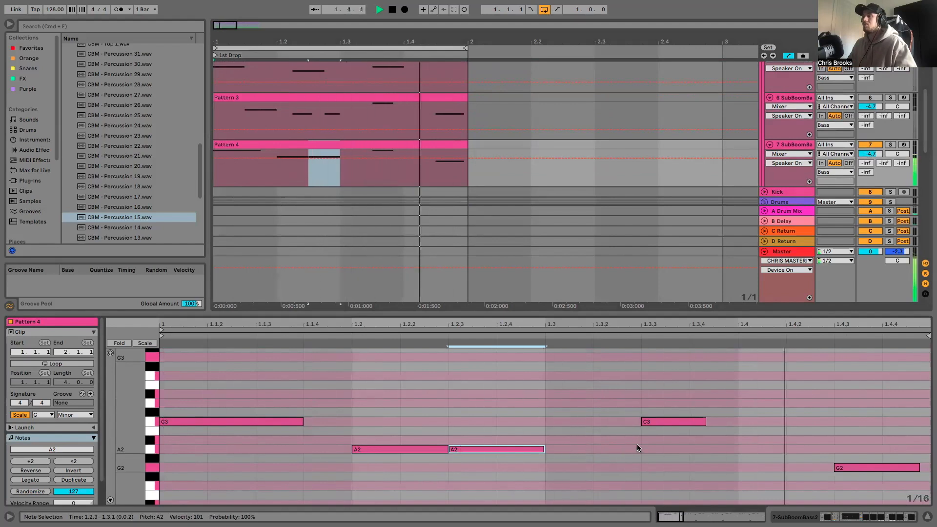
- Move the last G2 note to 1.4 and add a B♭2 note at 1.4.3 lasting nearly to the bar's end
{"action": "left_click_drag", "start_coordinate": [860, 470], "coordinate": [764, 470]}
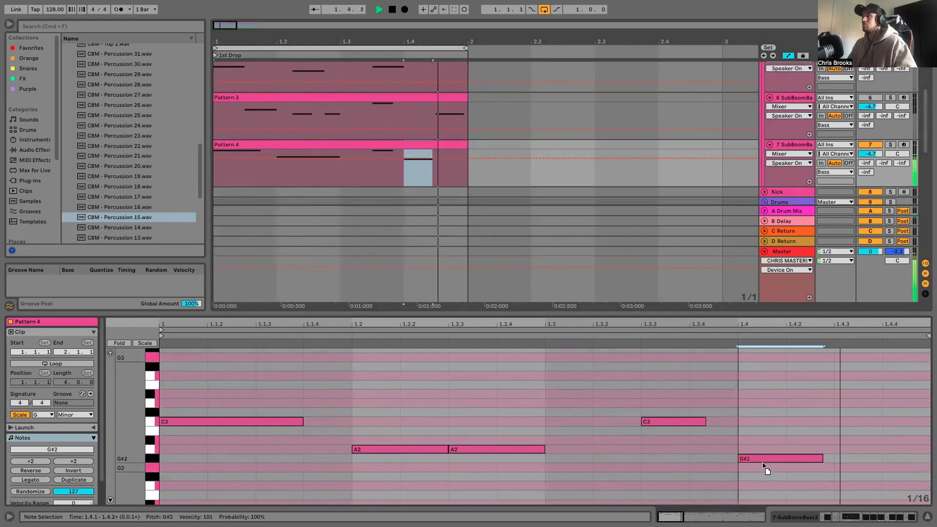
{"action": "double_click", "coordinate": [859, 440]}
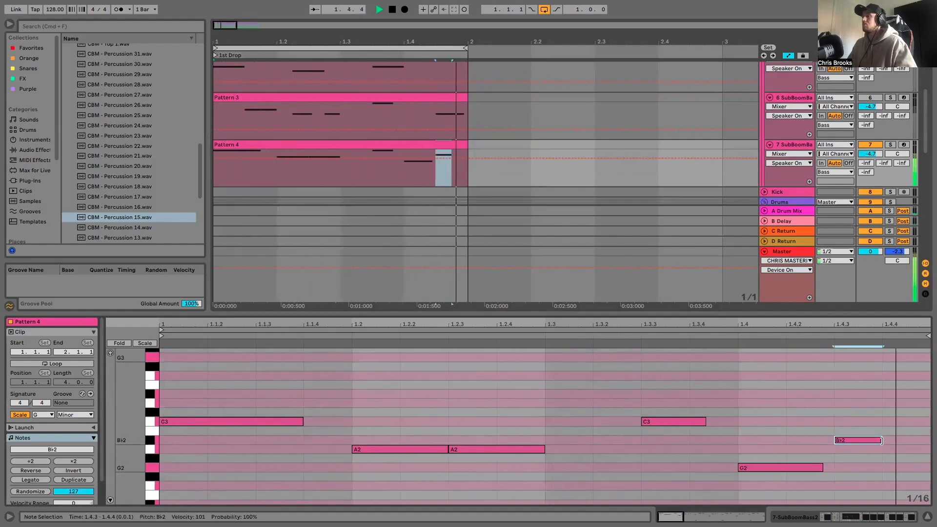
{"action": "left_click_drag", "start_coordinate": [883, 440], "coordinate": [910, 438]}
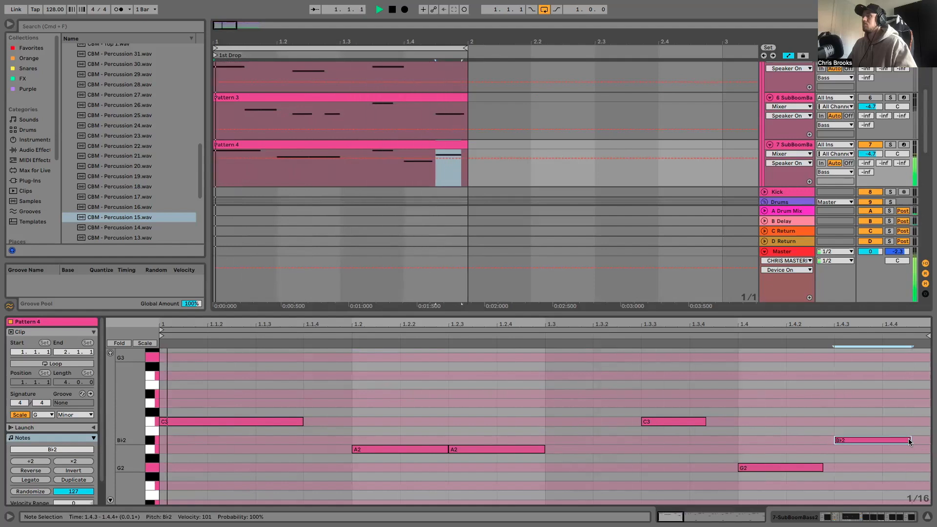
- Shorten the opening C3 to end at 1.1.3 and add a second C3 from just after 1.1.3 to beat two
{"action": "scroll", "coordinate": [575, 415], "scroll_direction": "down", "scroll_amount": 2}
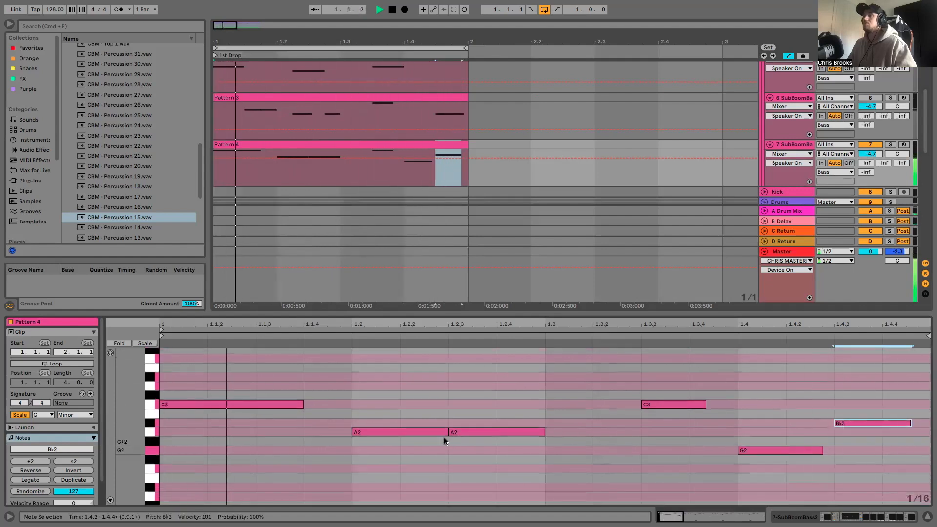
{"action": "left_click_drag", "start_coordinate": [301, 405], "coordinate": [255, 404]}
{"action": "double_click", "coordinate": [321, 403]}
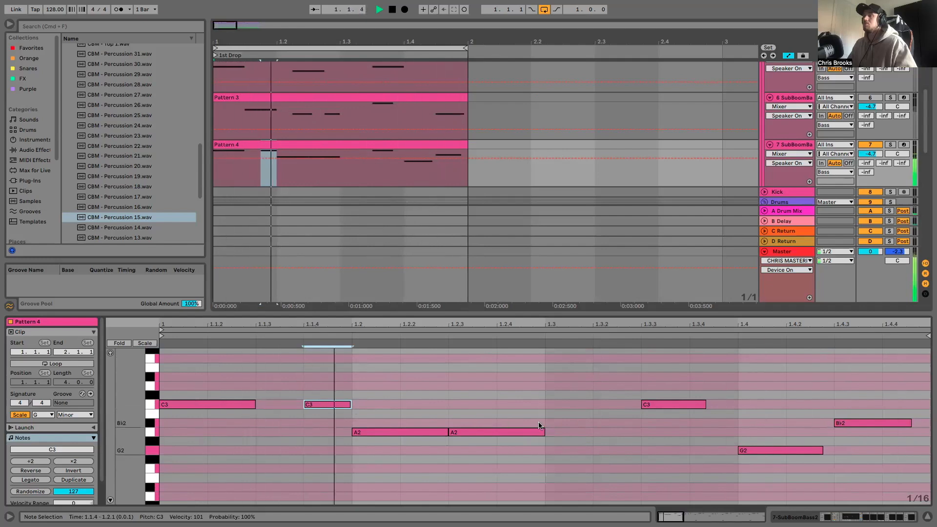
{"action": "left_click_drag", "start_coordinate": [306, 404], "coordinate": [272, 404]}
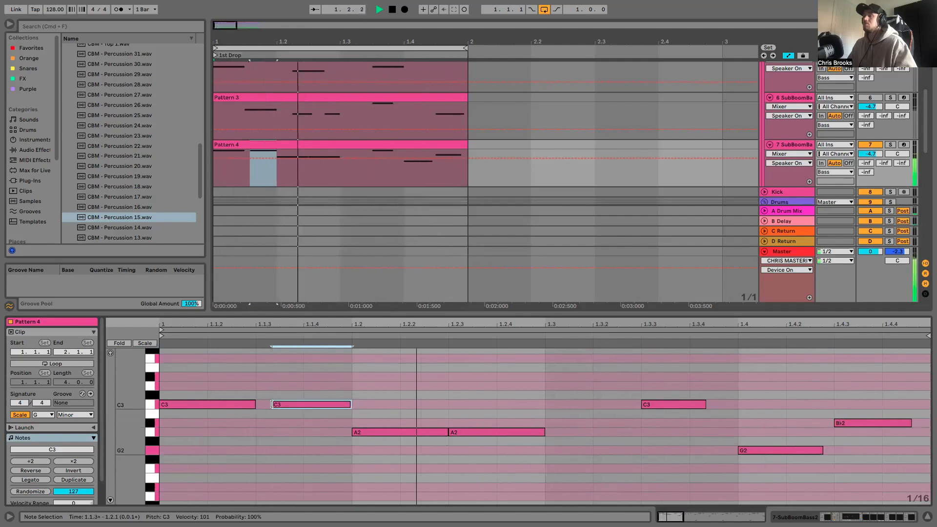
- Nudge all Pattern 4 notes slightly later and play the loop, selecting the second C3 note
{"action": "left_click_drag", "start_coordinate": [201, 365], "coordinate": [290, 375]}
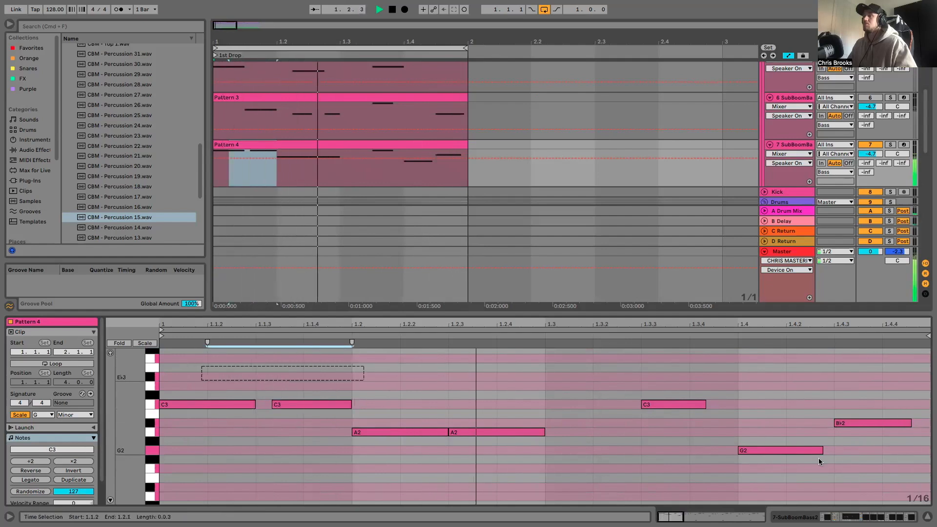
{"action": "key", "text": "super+a"}
{"action": "key", "text": "space"}
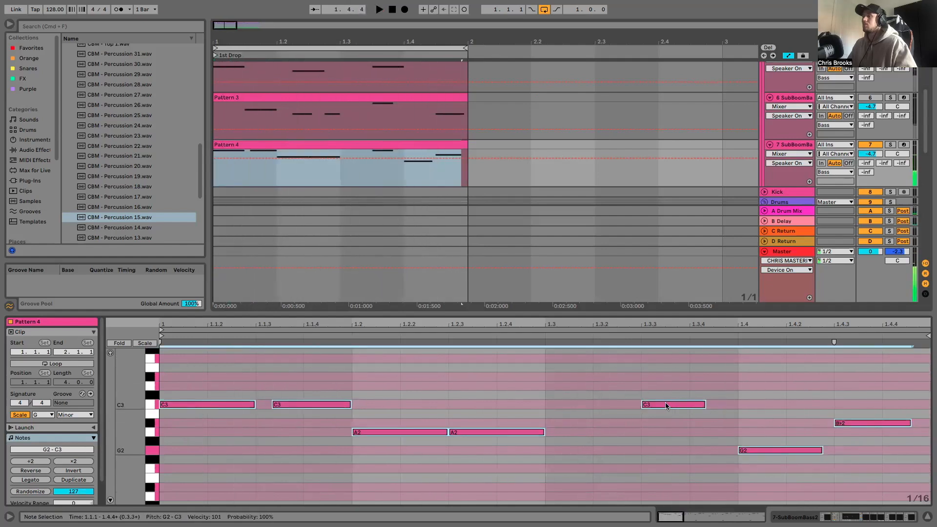
{"action": "key", "text": "super+Right"}
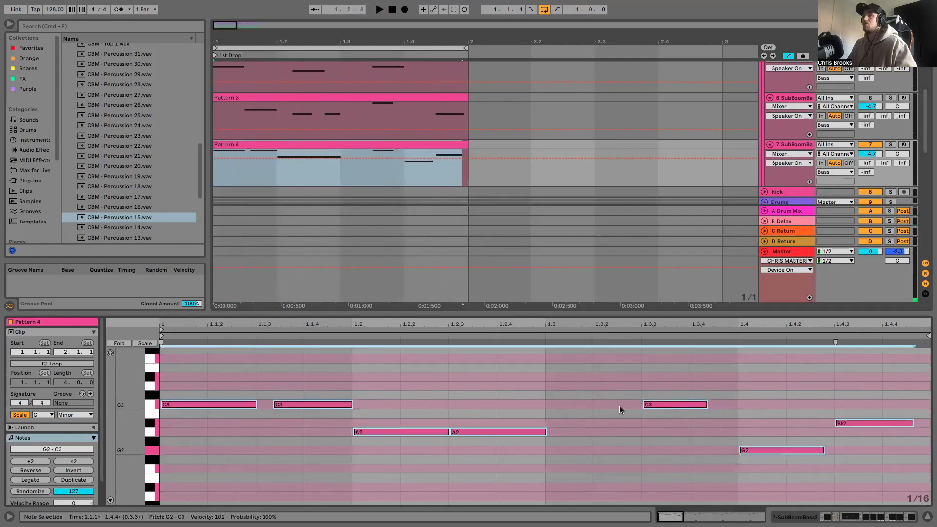
{"action": "key", "text": "space"}
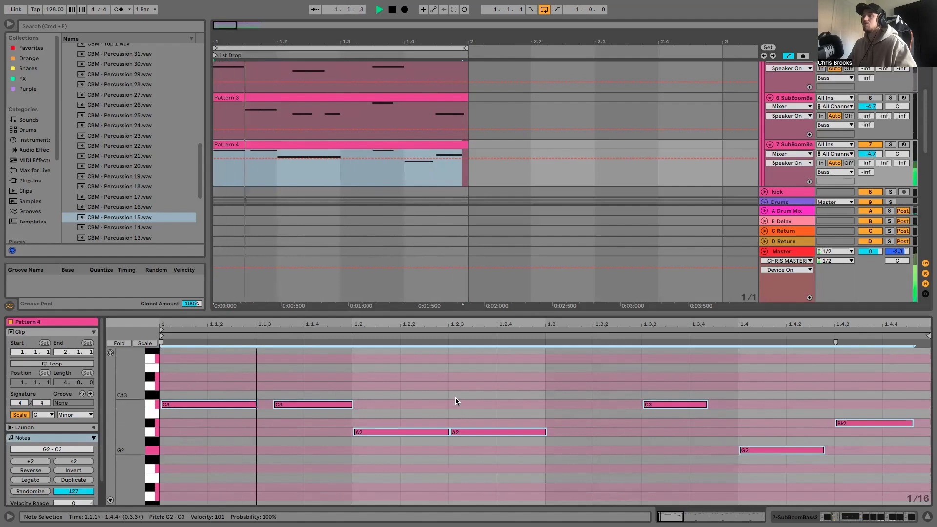
{"action": "left_click", "coordinate": [455, 397]}
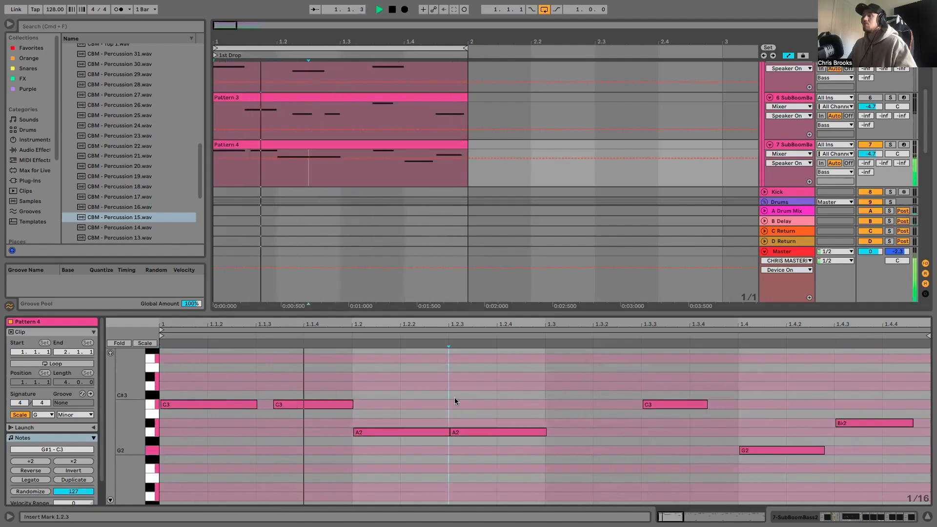
{"action": "left_click", "coordinate": [350, 401]}
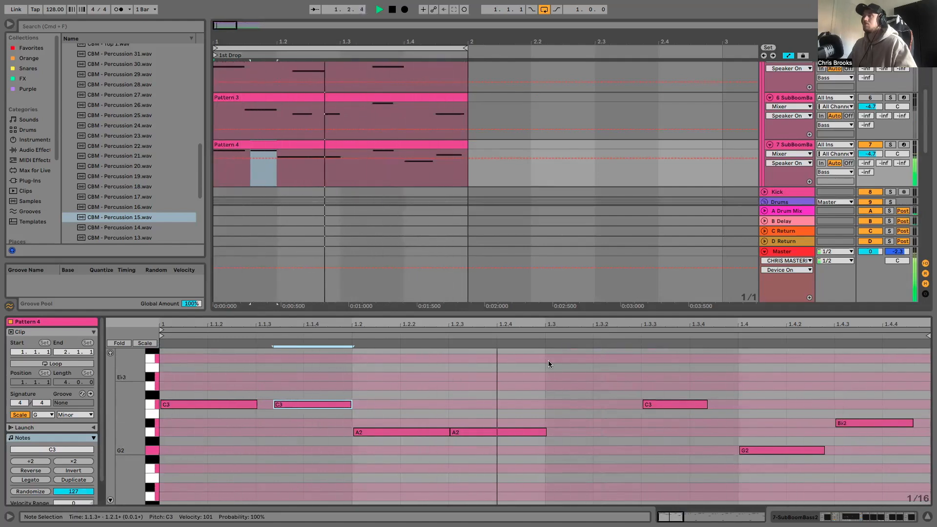
- Open SubBoomBass2 on track 7, advance its preset to bass- SH-Udo and play the loop
{"action": "left_click", "coordinate": [793, 145]}
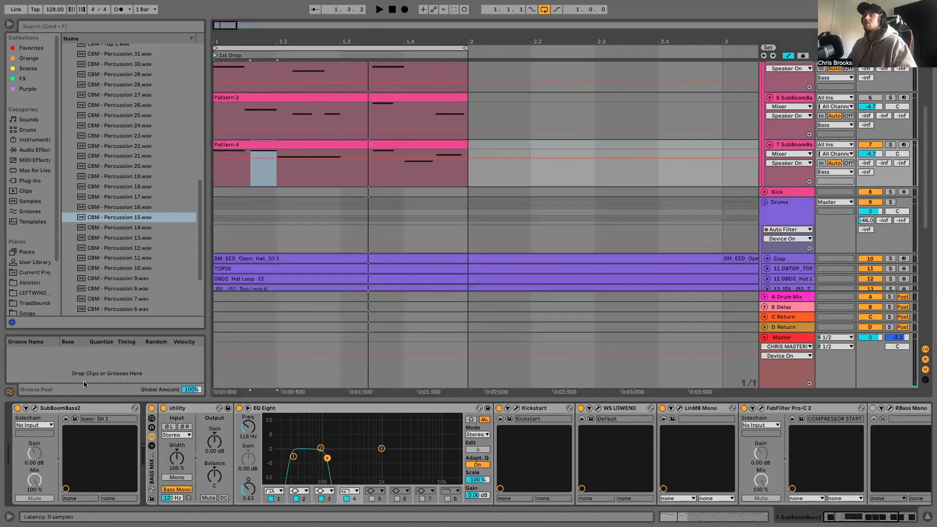
{"action": "left_click", "coordinate": [34, 408]}
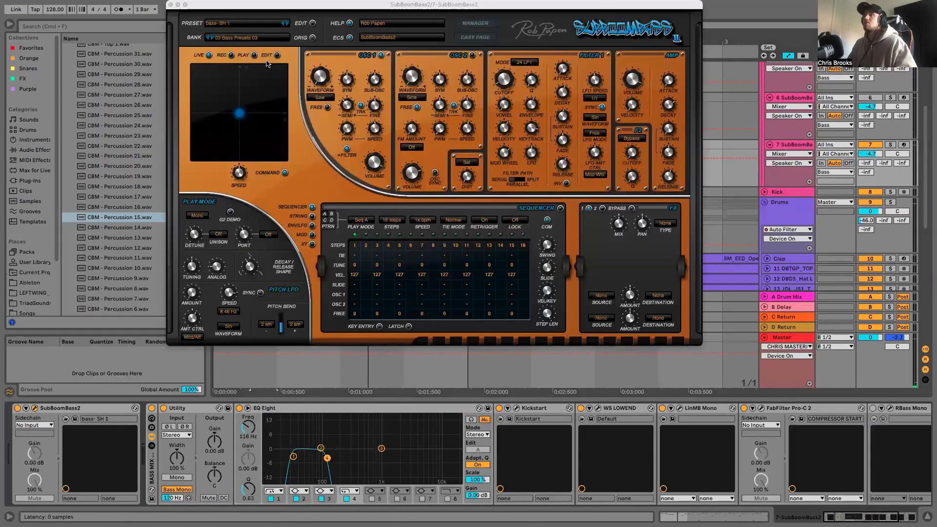
{"action": "left_click", "coordinate": [287, 24]}
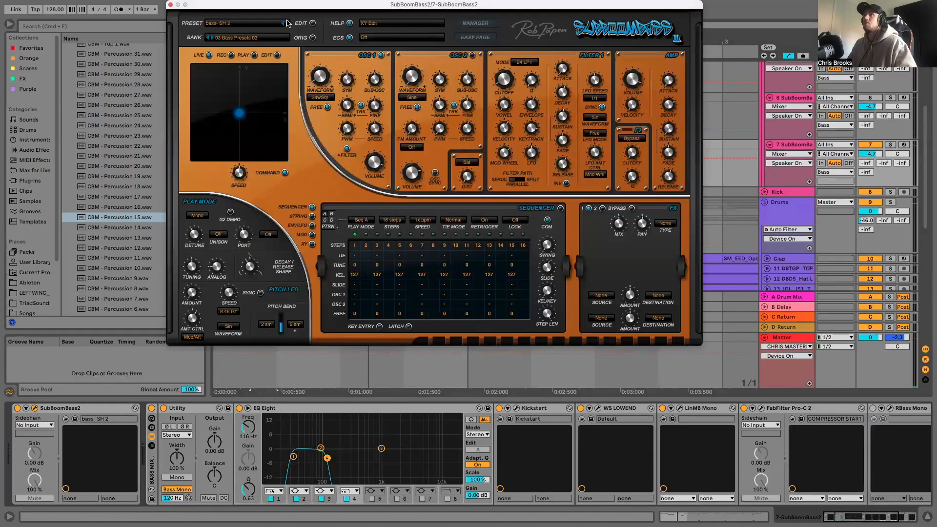
{"action": "key", "text": "space"}
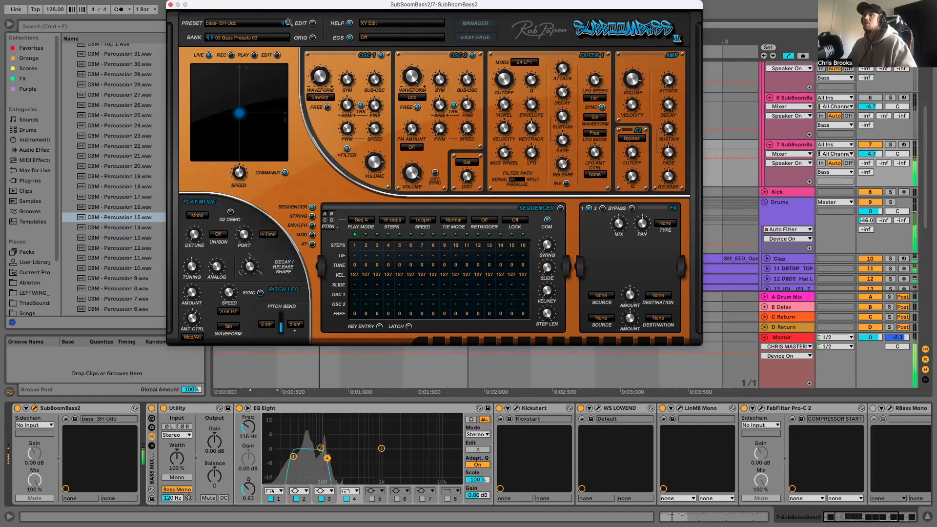
- Raise the EQ Eight high cut to about 250 Hz and try the bass- SimSaw 3 and bass- Solo Gfunk presets
{"action": "left_click_drag", "start_coordinate": [327, 462], "coordinate": [349, 459]}
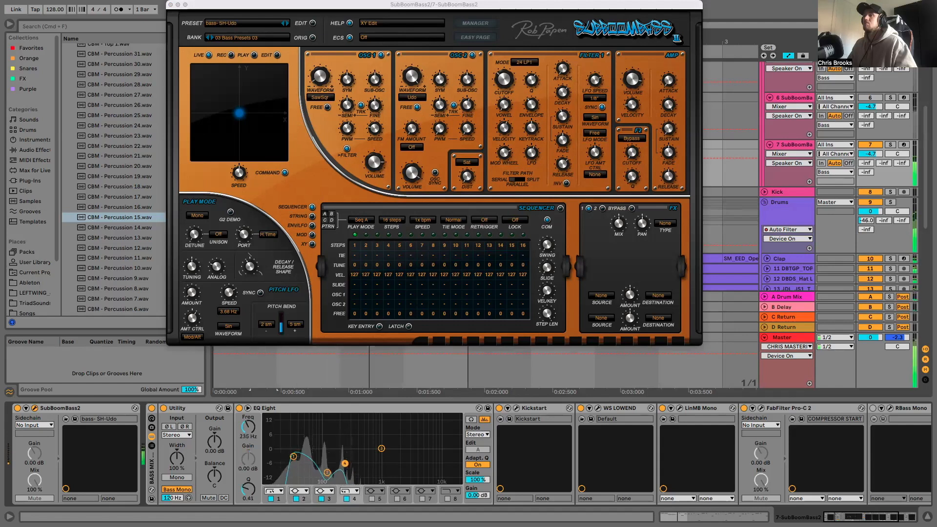
{"action": "left_click", "coordinate": [286, 25]}
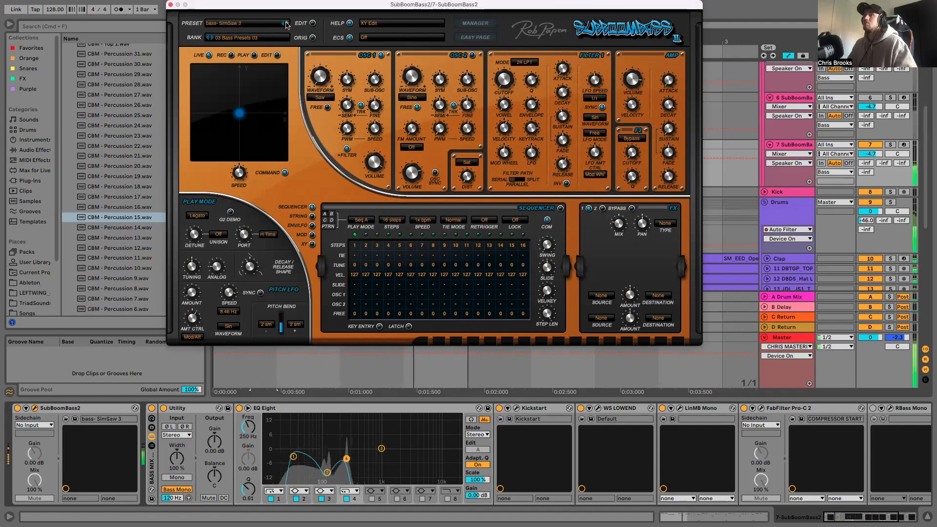
{"action": "left_click", "coordinate": [285, 24]}
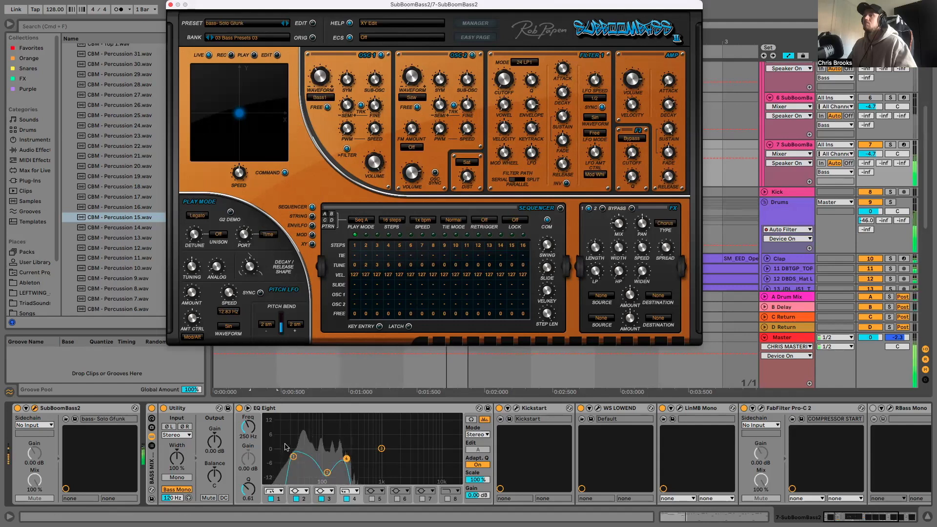
- Reshape the EQ Eight curve with the high cut at 150 Hz and advance the synth preset to bass- South
{"action": "left_click_drag", "start_coordinate": [291, 459], "coordinate": [294, 453]}
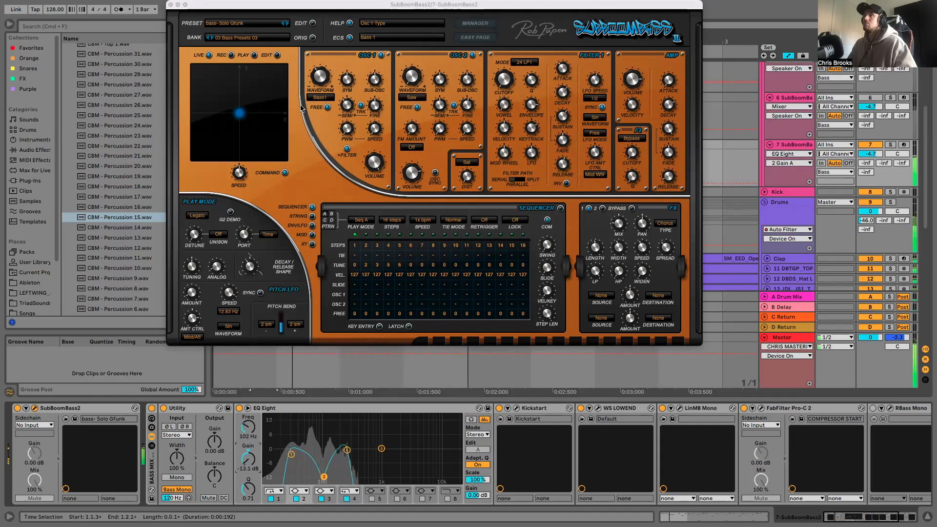
{"action": "left_click_drag", "start_coordinate": [347, 450], "coordinate": [344, 455]}
{"action": "left_click", "coordinate": [287, 23]}
{"action": "left_click", "coordinate": [284, 23]}
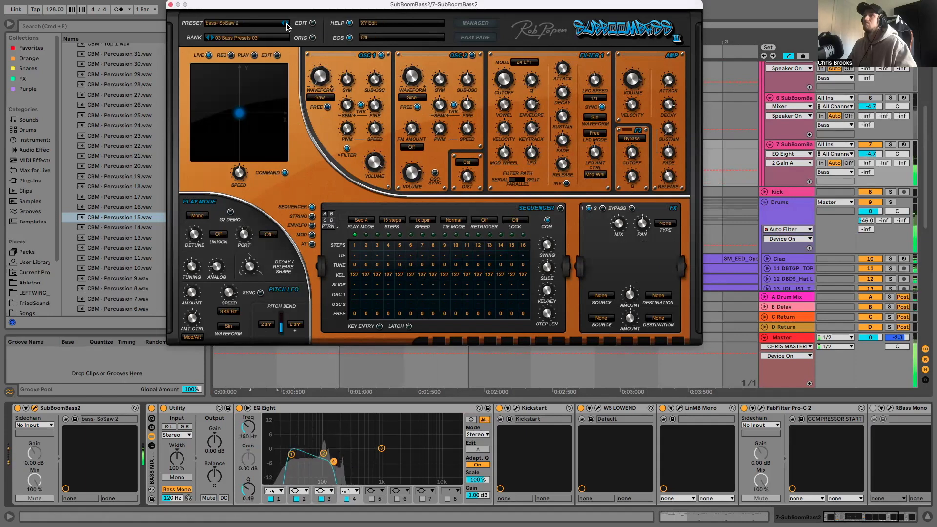
{"action": "left_click", "coordinate": [284, 24]}
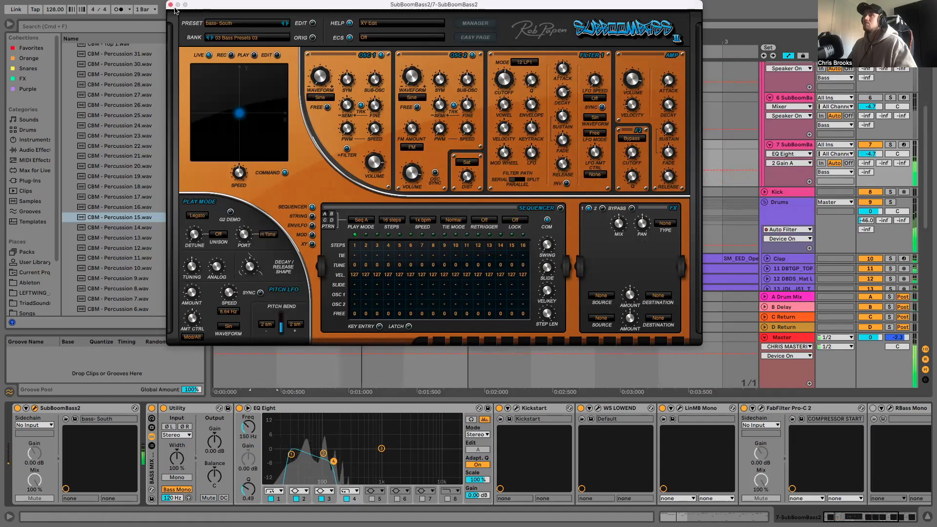
- Close the SubBoomBass2 window, stop playback and select bass track 7
{"action": "left_click", "coordinate": [171, 5]}
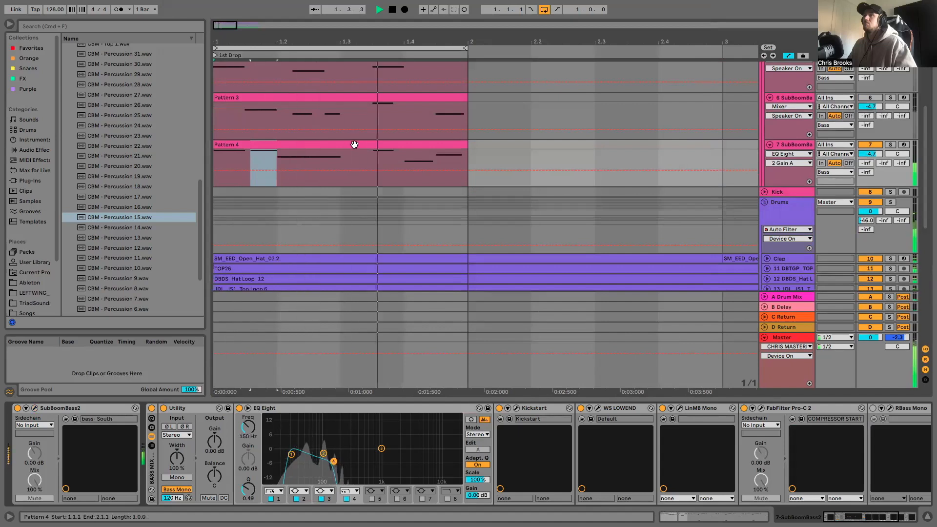
{"action": "key", "text": "space"}
{"action": "left_click", "coordinate": [793, 145]}
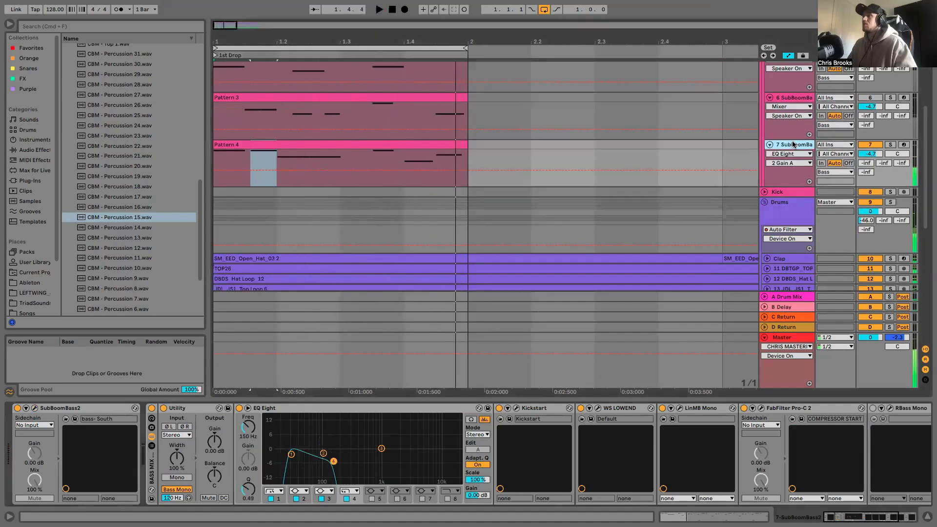
- Switch the play mode of track 7's SubBoomBass2 to Mono, play the loop and close the synth window
{"action": "left_click", "coordinate": [33, 408]}
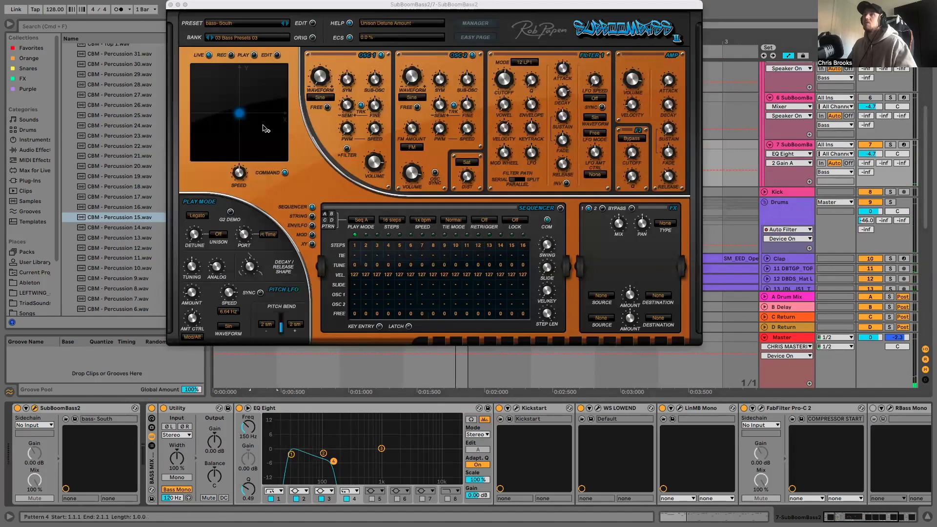
{"action": "left_click", "coordinate": [200, 215]}
{"action": "left_click", "coordinate": [199, 208]}
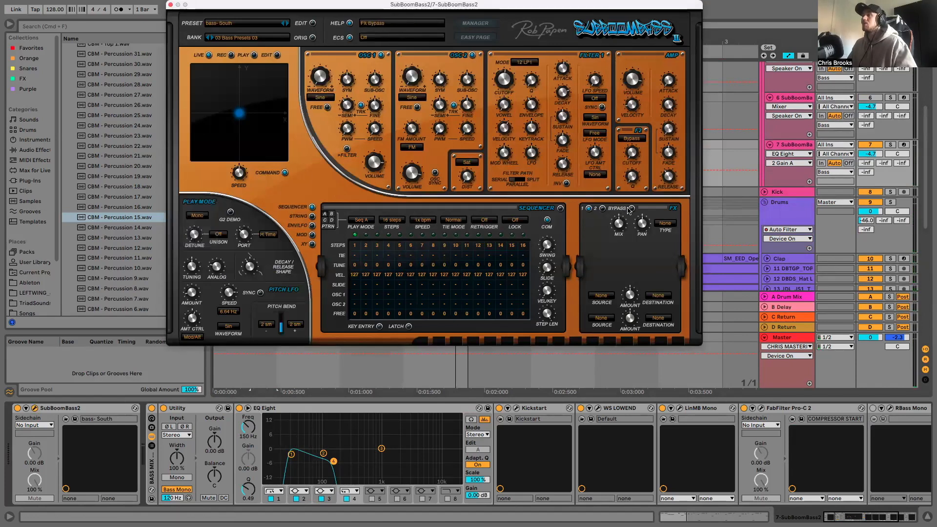
{"action": "left_click", "coordinate": [171, 5]}
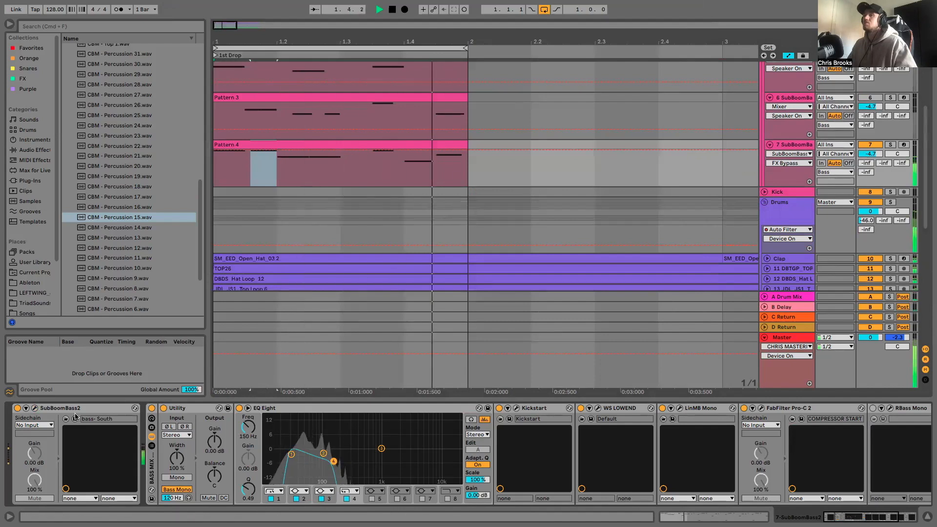
- Raise the amp envelope release in track 7's SubBoomBass2 and close the synth window
{"action": "left_click", "coordinate": [35, 408]}
{"action": "left_click_drag", "start_coordinate": [667, 176], "coordinate": [664, 161]}
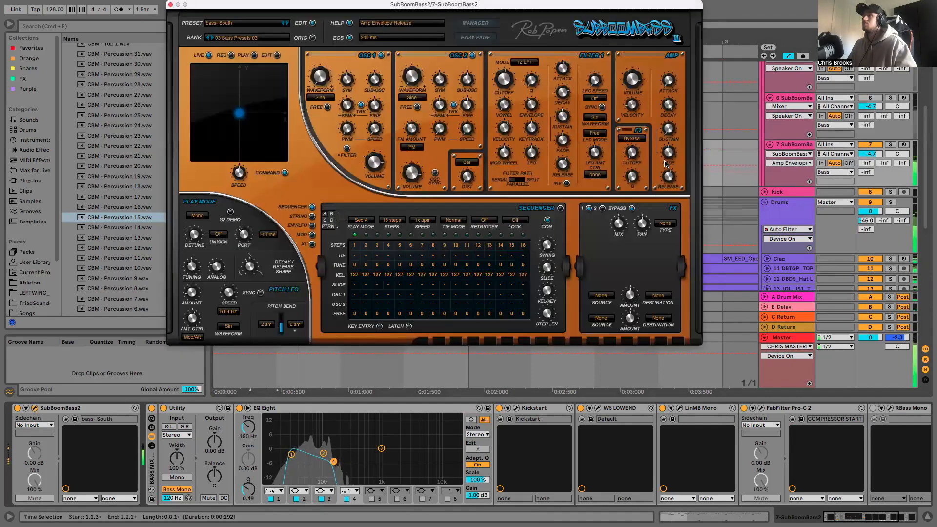
{"action": "left_click", "coordinate": [171, 4]}
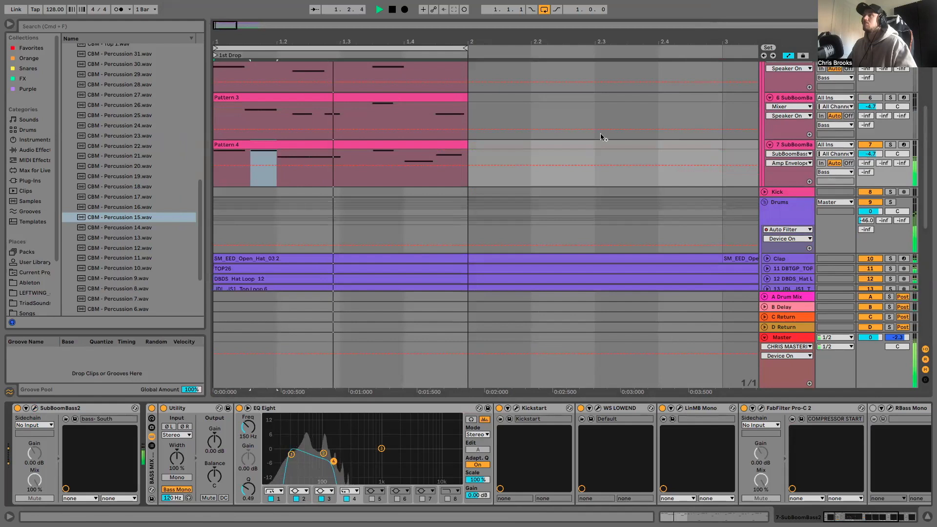
- Mute and unmute bass track 7 to compare the loop with and without it, and stop playback
{"action": "left_click", "coordinate": [869, 145]}
{"action": "left_click", "coordinate": [869, 145]}
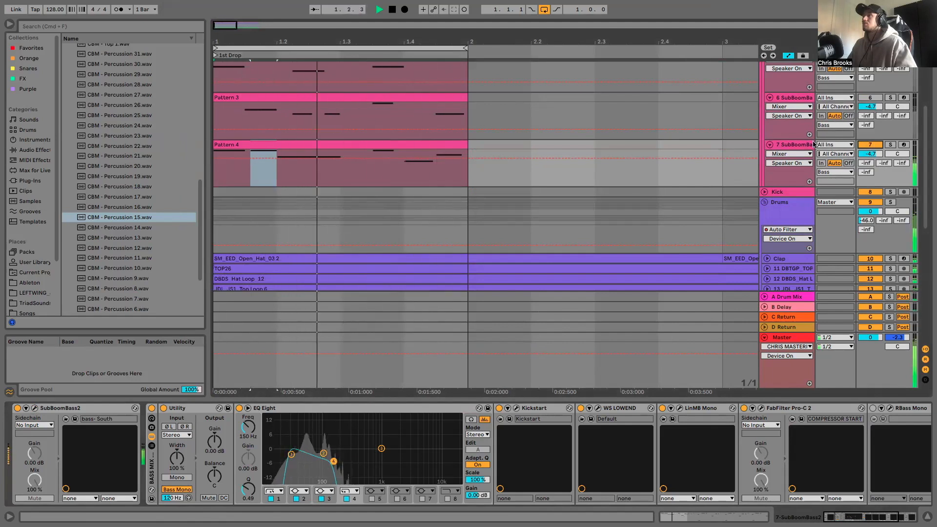
{"action": "scroll", "coordinate": [325, 130], "scroll_direction": "up", "scroll_amount": 2}
{"action": "scroll", "coordinate": [325, 130], "scroll_direction": "up", "scroll_amount": 5}
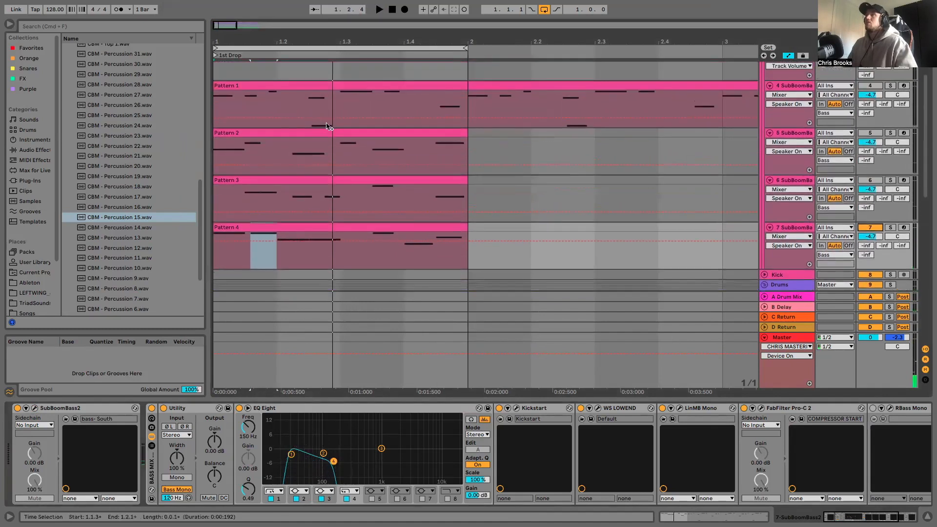
- Widen the arrangement grid to 2/1 and place the insert marker at 1.4.1 in Pattern 2 on bass track 5
{"action": "left_click_drag", "start_coordinate": [227, 42], "coordinate": [227, 74]}
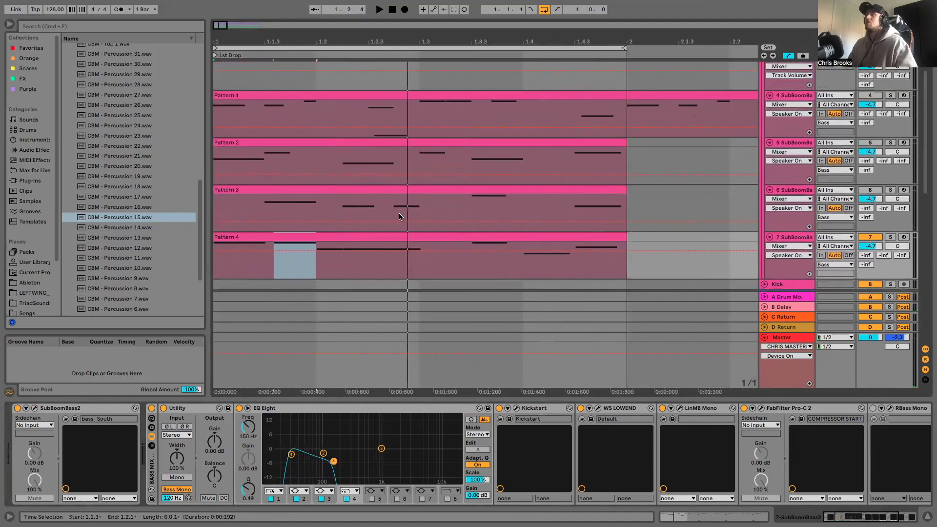
{"action": "scroll", "coordinate": [401, 215], "scroll_direction": "down", "scroll_amount": 2}
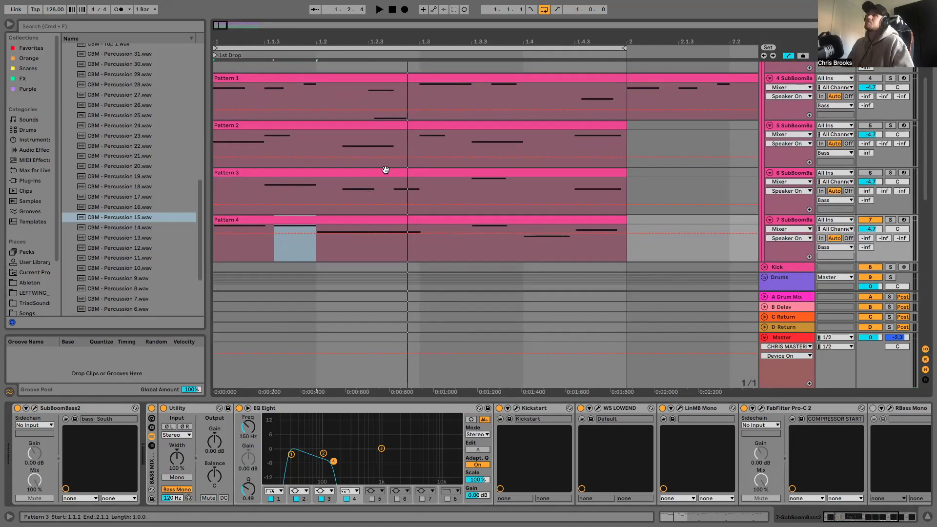
{"action": "scroll", "coordinate": [385, 173], "scroll_direction": "down", "scroll_amount": 2}
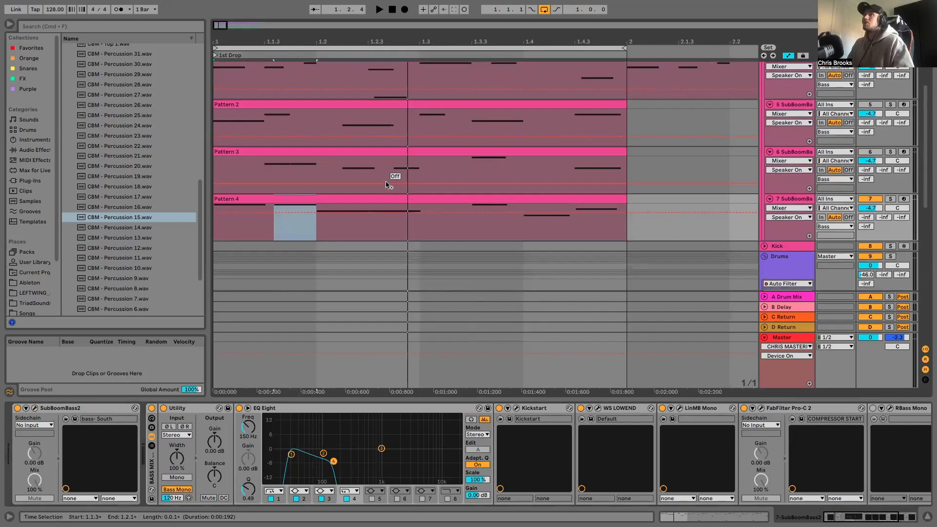
{"action": "scroll", "coordinate": [415, 176], "scroll_direction": "up", "scroll_amount": 2}
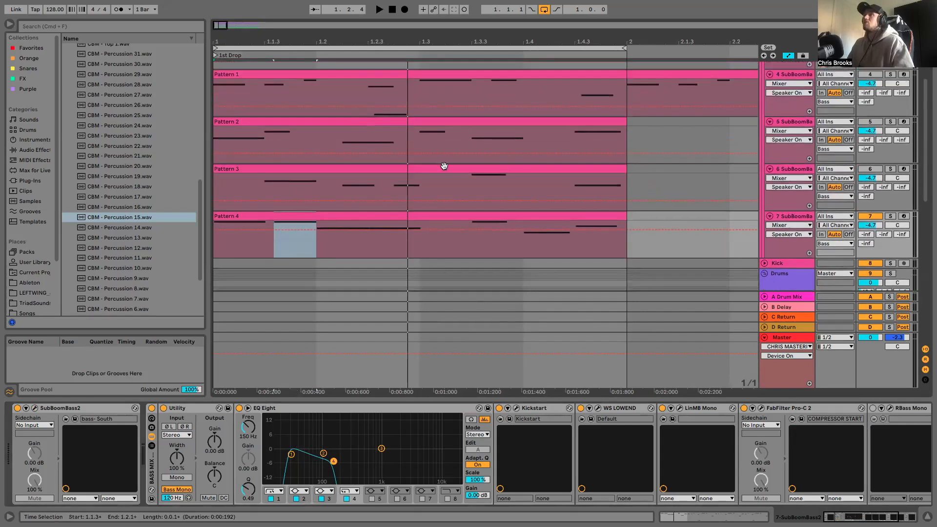
{"action": "right_click", "coordinate": [408, 141]}
{"action": "left_click", "coordinate": [477, 265]}
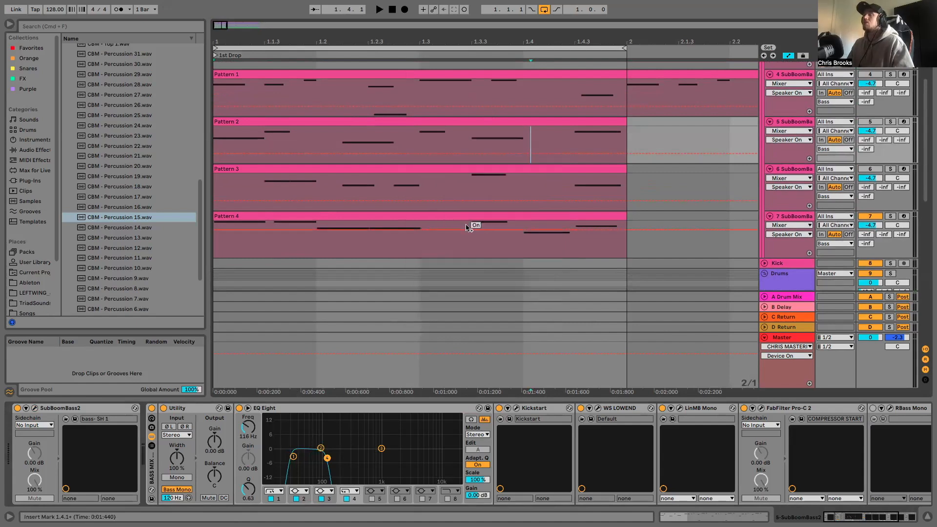